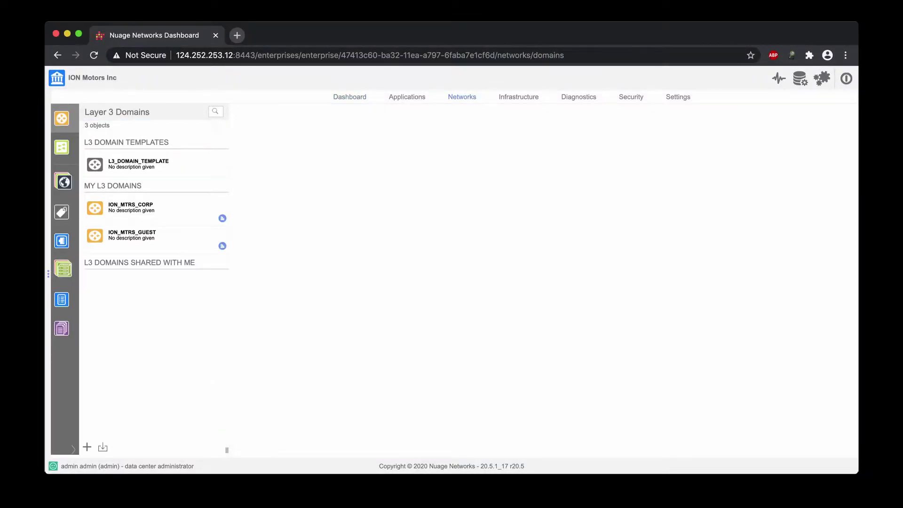
Show the rules of the corp_ingress ingress security policy in ION_MTRS_CORP
{"action": "left_click", "coordinate": [130, 207]}
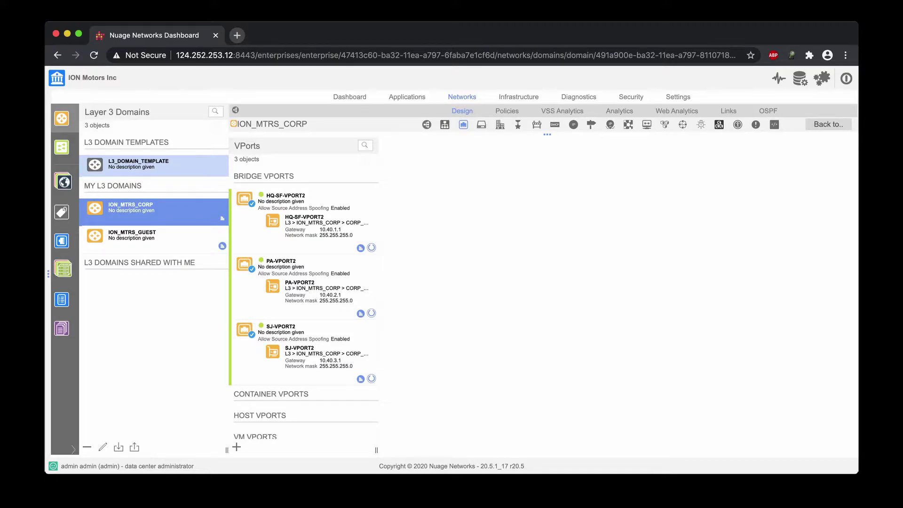
{"action": "left_click", "coordinate": [506, 110]}
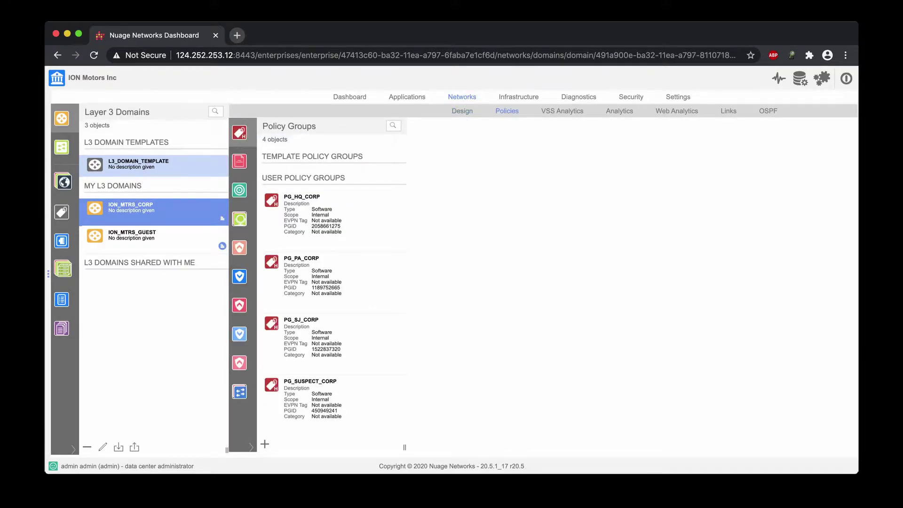
{"action": "left_click", "coordinate": [239, 276]}
{"action": "left_click", "coordinate": [325, 175]}
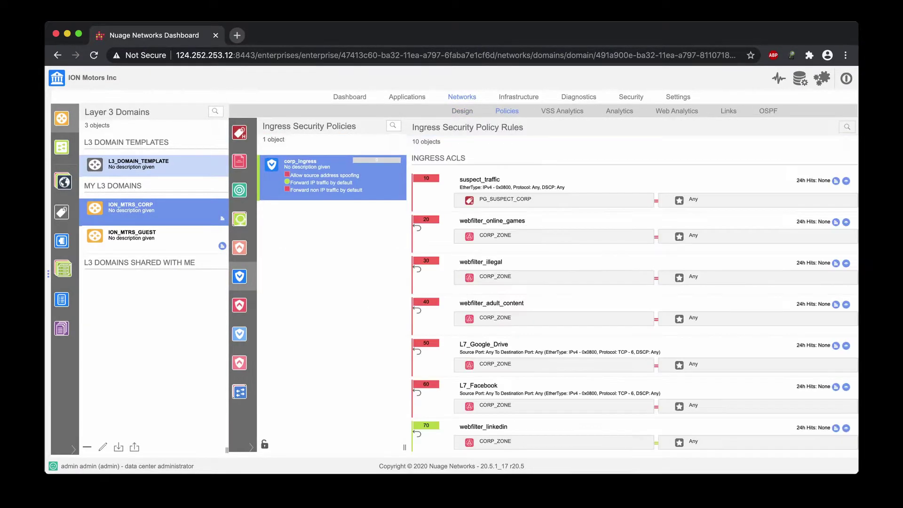
{"action": "scroll", "coordinate": [635, 301], "scroll_direction": "down", "scroll_amount": 1}
Inspect the actions of the webfilter_online_games and L7_Facebook rules without changing them
{"action": "left_click", "coordinate": [611, 184]}
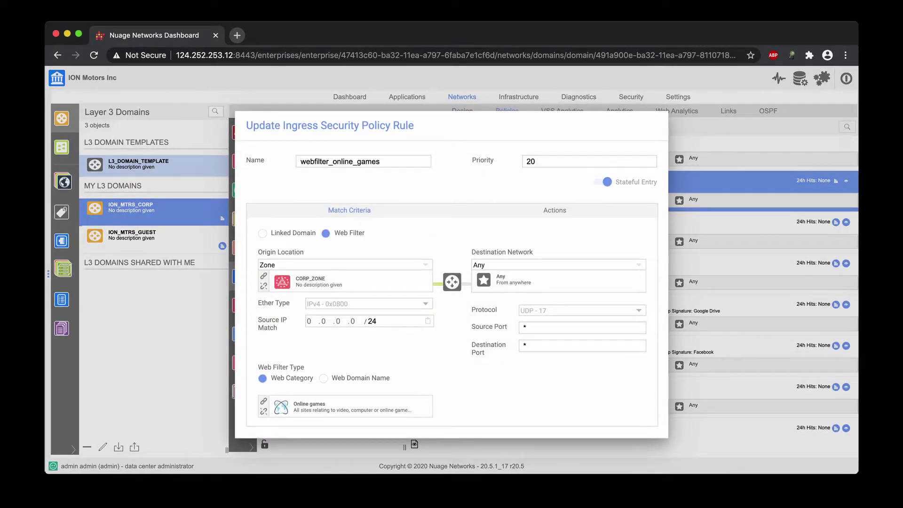
{"action": "left_click", "coordinate": [555, 209]}
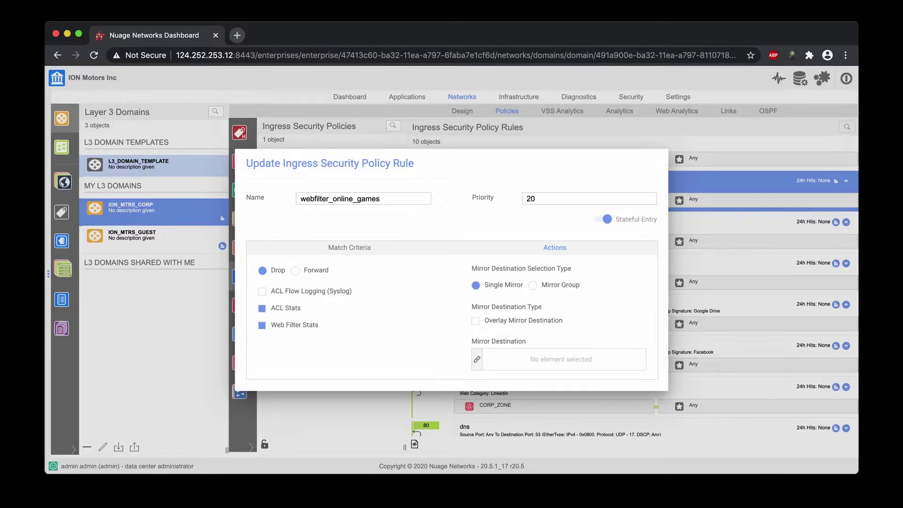
{"action": "key", "text": "Escape"}
{"action": "scroll", "coordinate": [635, 292], "scroll_direction": "down", "scroll_amount": 1}
{"action": "left_click", "coordinate": [564, 240]}
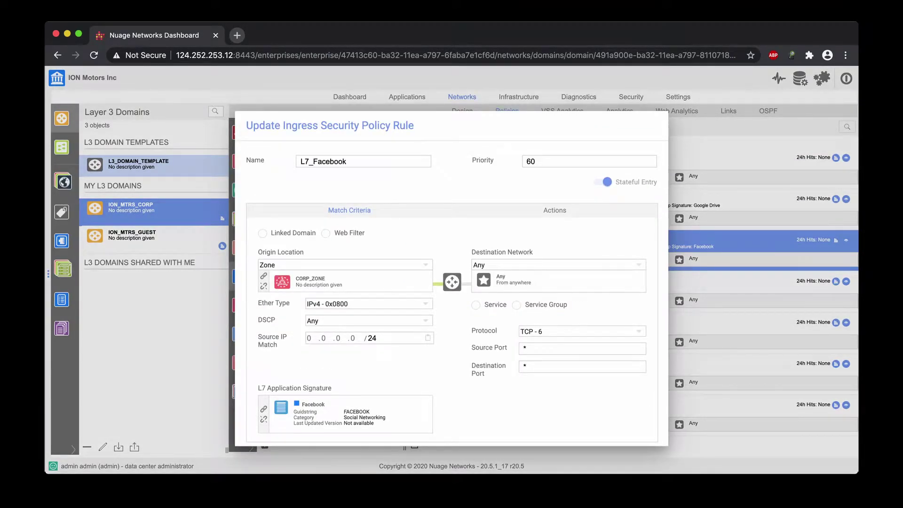
{"action": "left_click", "coordinate": [554, 209]}
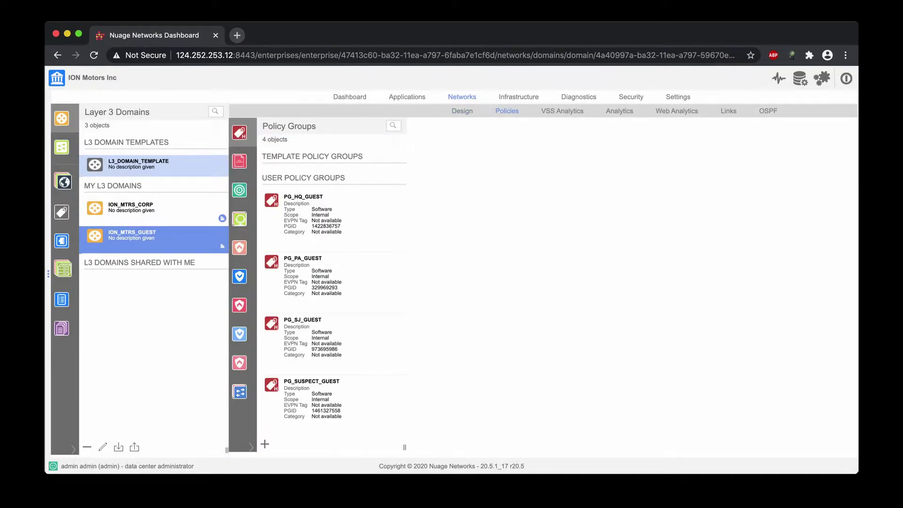
Review the guest domain's L7_Netflix ingress rule and close it unchanged
{"action": "left_click", "coordinate": [240, 276]}
{"action": "scroll", "coordinate": [635, 301], "scroll_direction": "down", "scroll_amount": 5}
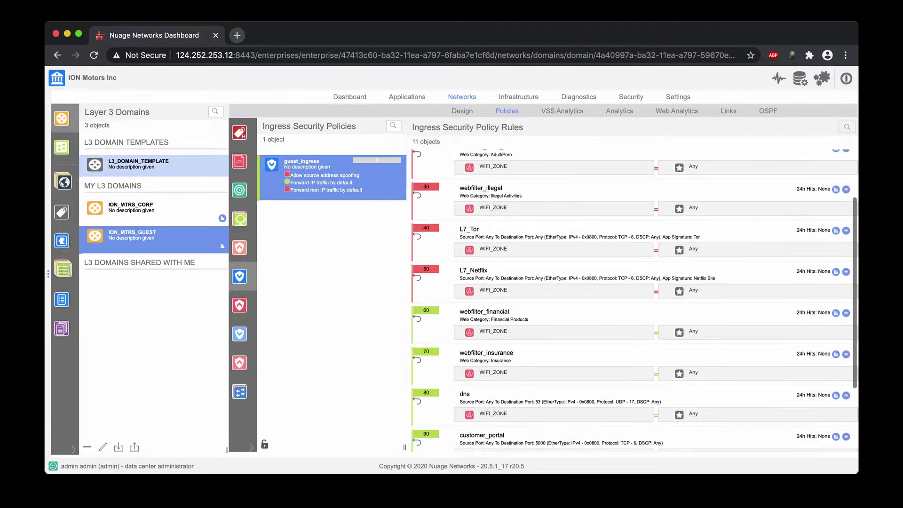
{"action": "left_click", "coordinate": [517, 235]}
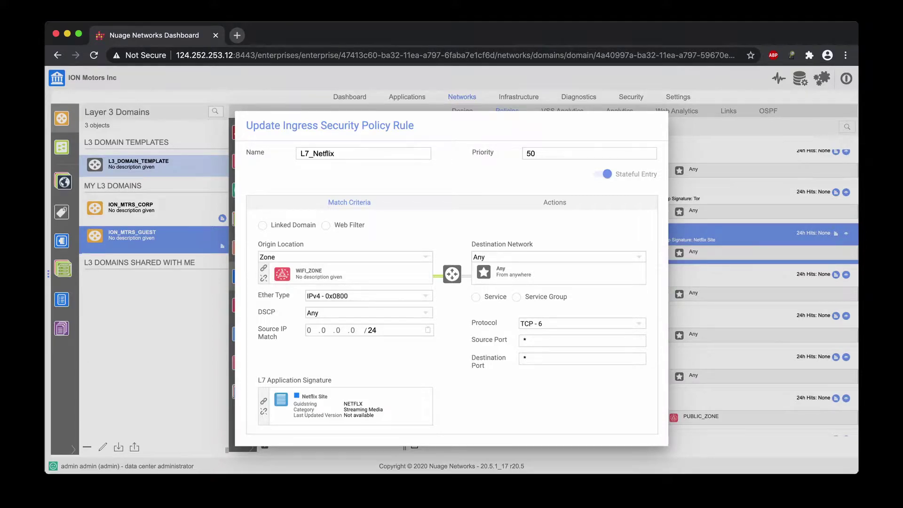
{"action": "key", "text": "Escape"}
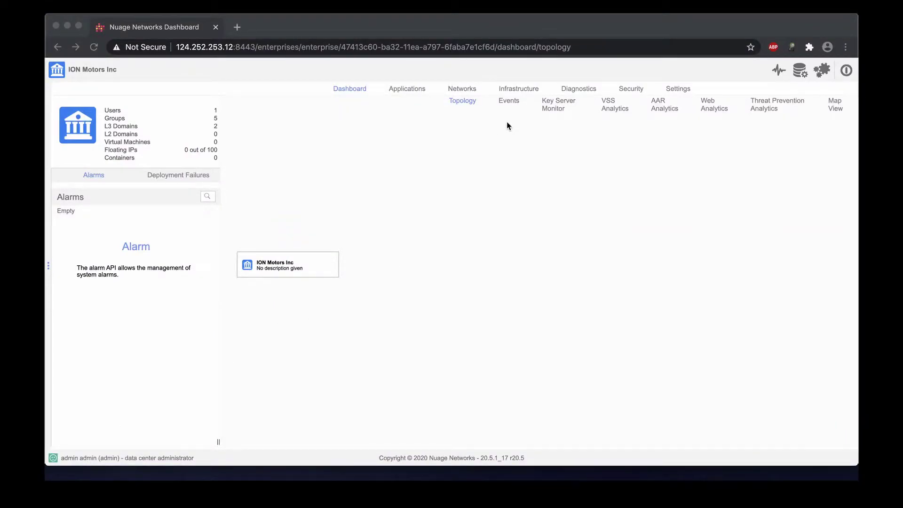
Enable Threat Prevention on the HQ-SF-NSG network services gateway
{"action": "left_click", "coordinate": [529, 89]}
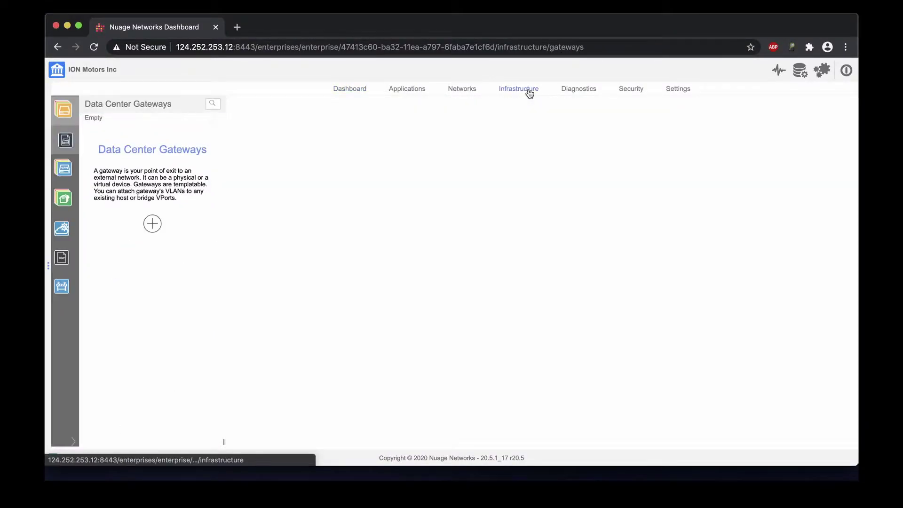
{"action": "left_click", "coordinate": [66, 170]}
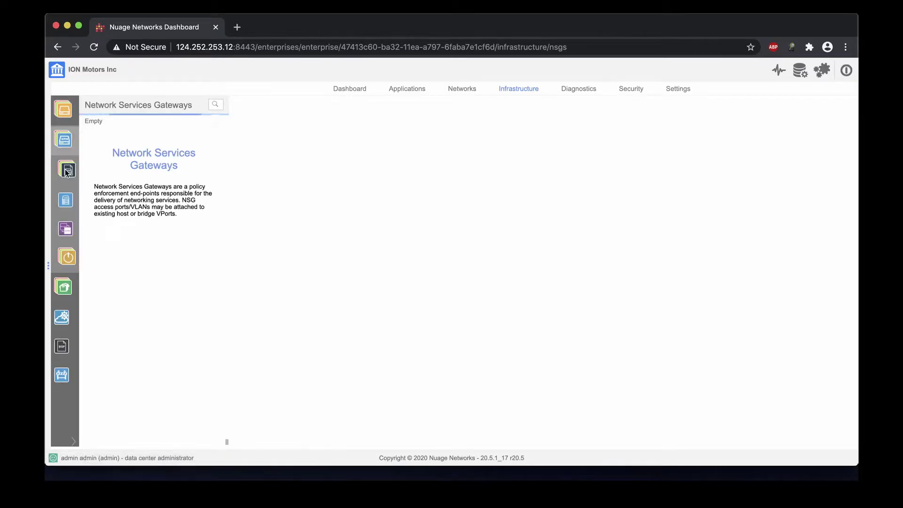
{"action": "left_click", "coordinate": [175, 235]}
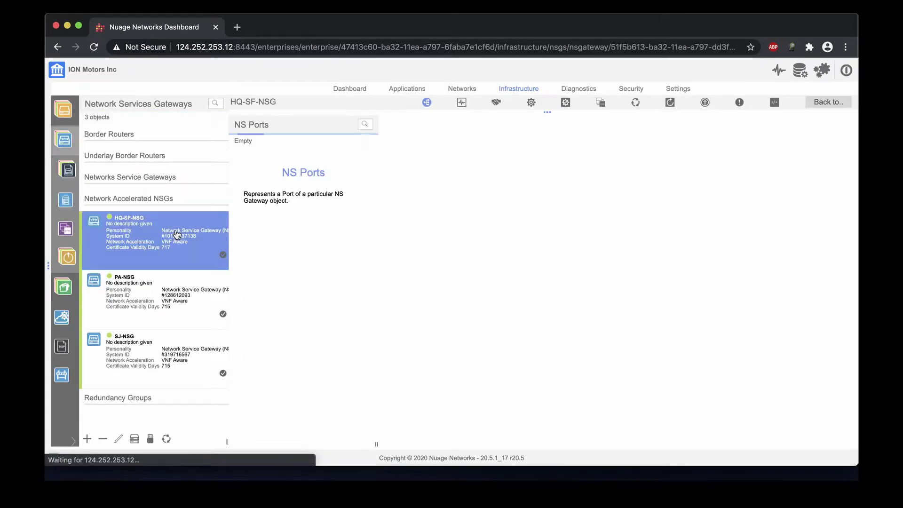
{"action": "right_click", "coordinate": [176, 238]}
{"action": "left_click", "coordinate": [212, 284]}
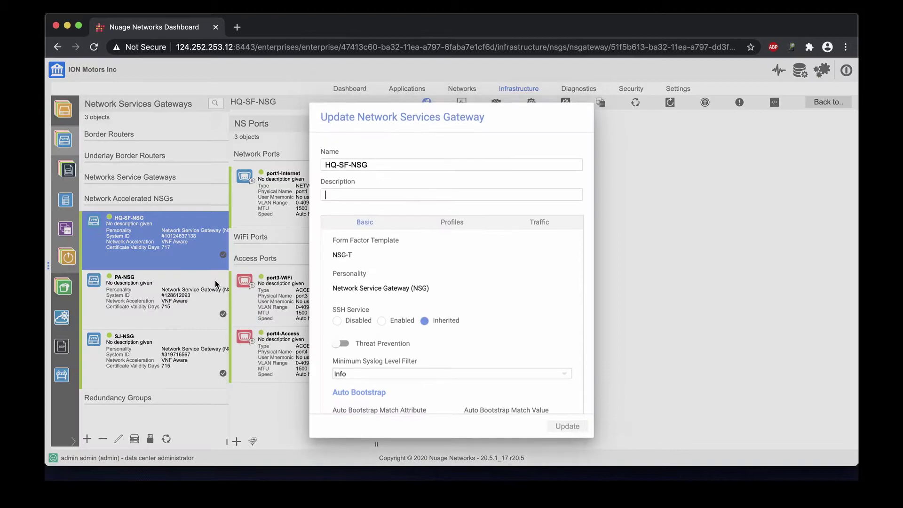
{"action": "left_click", "coordinate": [343, 345]}
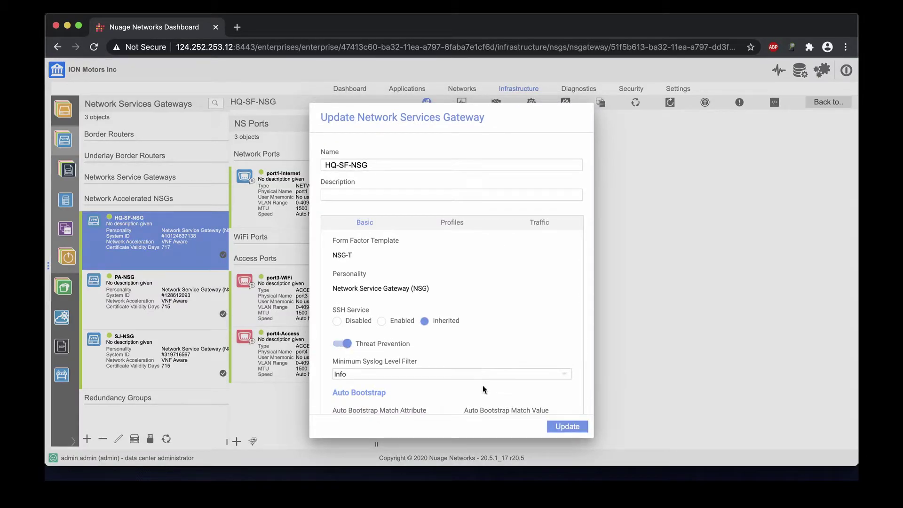
{"action": "left_click", "coordinate": [579, 425]}
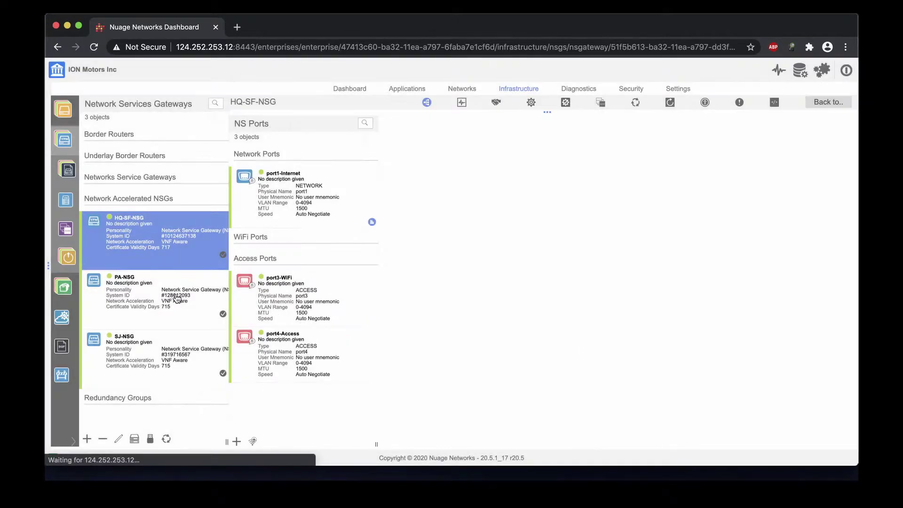
Enable Threat Prevention on the PA-NSG gateway
{"action": "left_click", "coordinate": [175, 298]}
{"action": "right_click", "coordinate": [177, 298]}
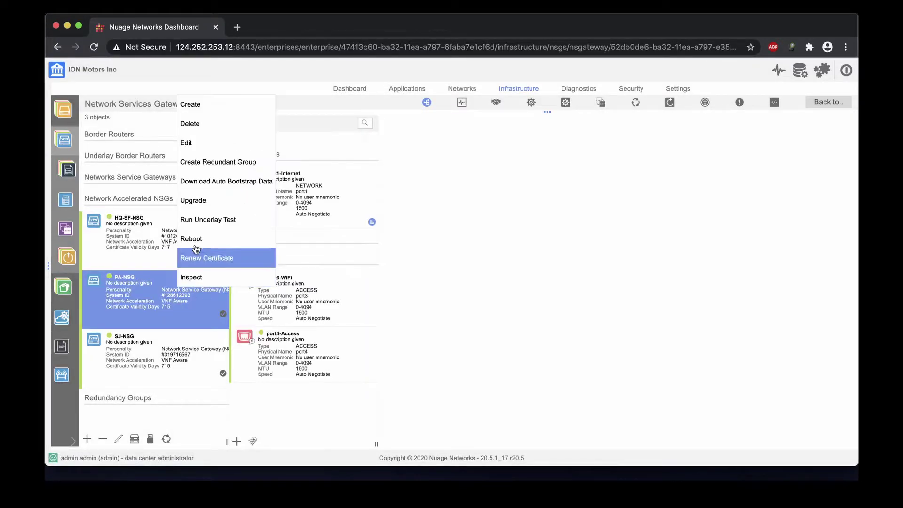
{"action": "left_click", "coordinate": [241, 142]}
{"action": "left_click", "coordinate": [335, 347]}
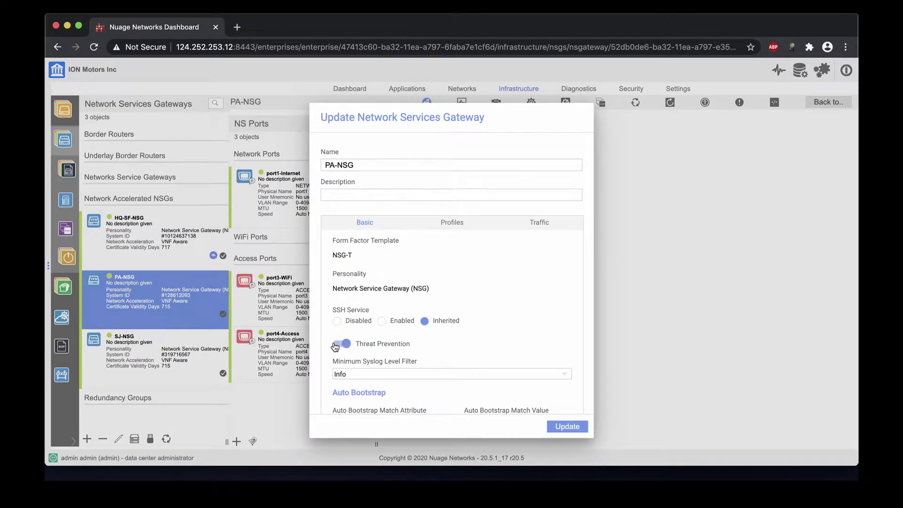
{"action": "left_click", "coordinate": [575, 427]}
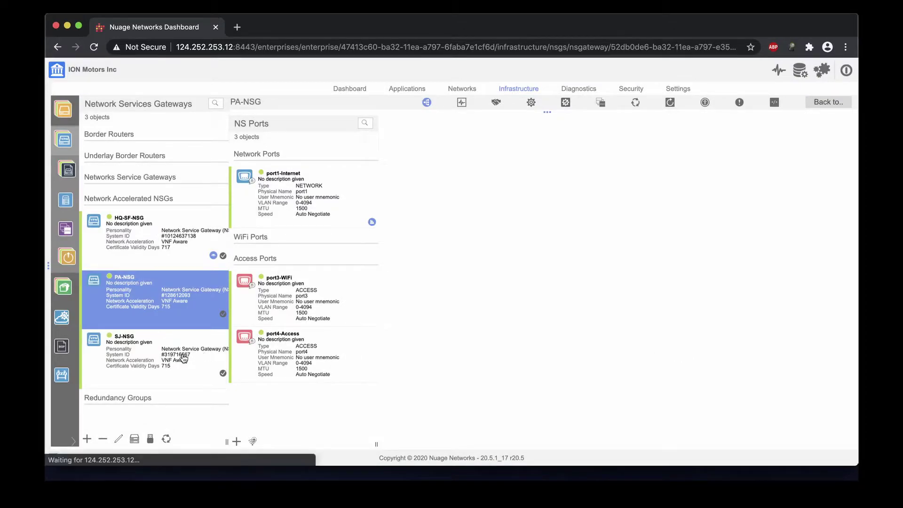
Enable Threat Prevention on the SJ-NSG gateway
{"action": "left_click", "coordinate": [186, 359]}
{"action": "right_click", "coordinate": [187, 358]}
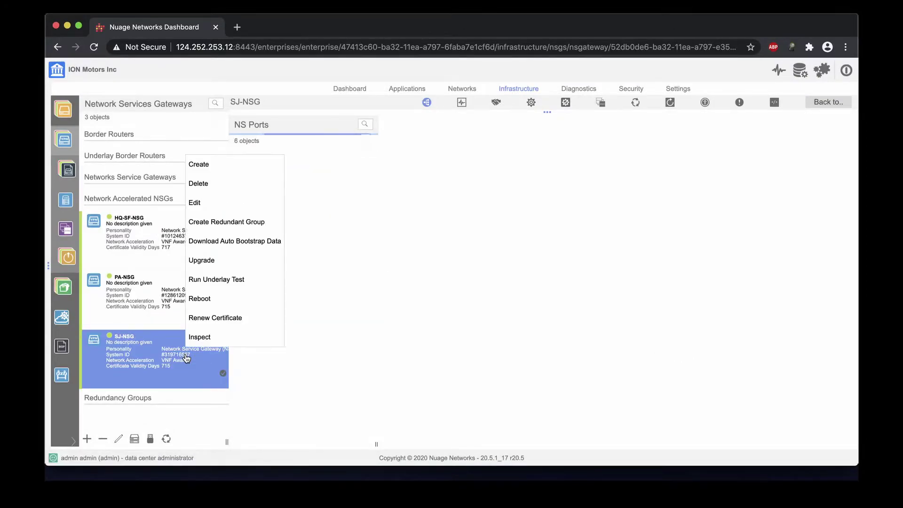
{"action": "left_click", "coordinate": [244, 202]}
{"action": "left_click", "coordinate": [342, 344]}
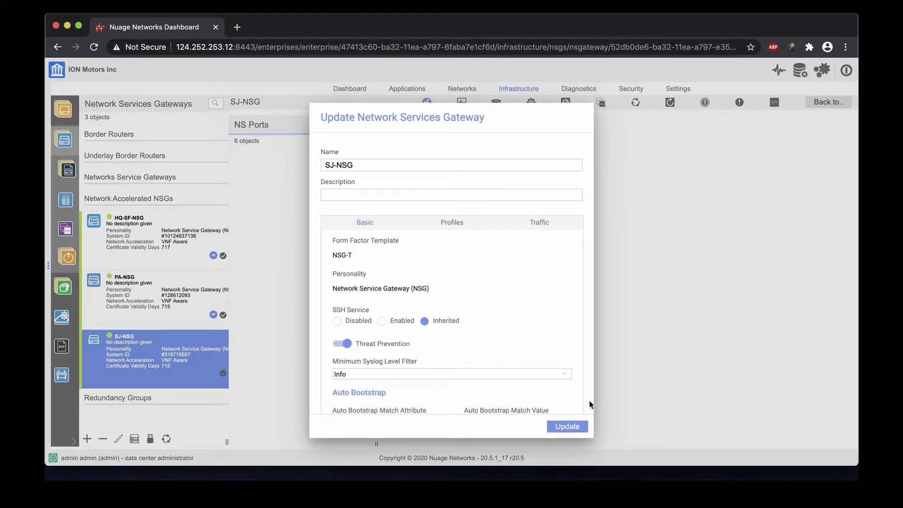
{"action": "left_click", "coordinate": [567, 426]}
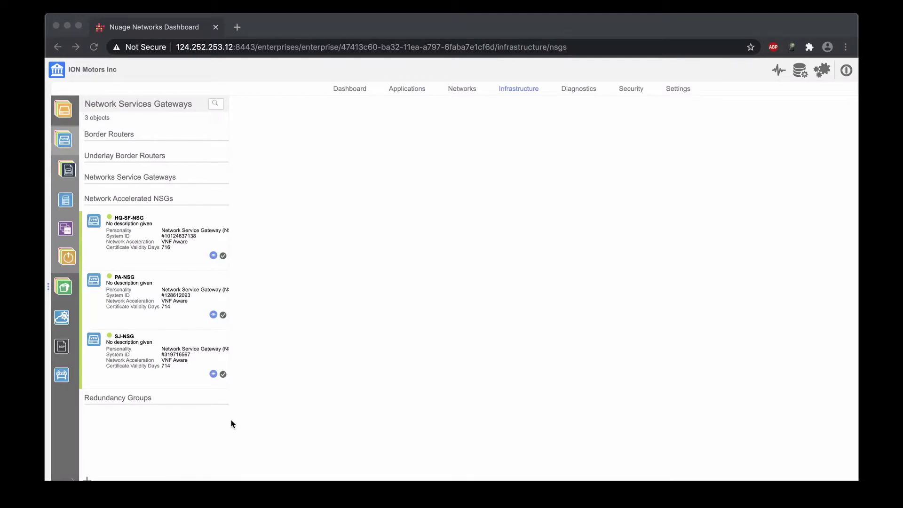
Confirm HQ-SF-NSG, PA-NSG and SJ-NSG show threat prevention running and synced
{"action": "left_click", "coordinate": [213, 257]}
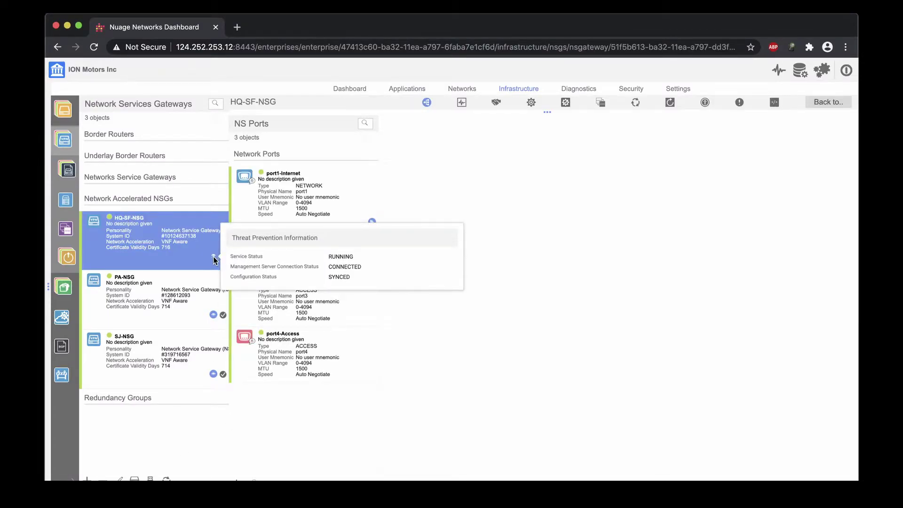
{"action": "left_click", "coordinate": [213, 315]}
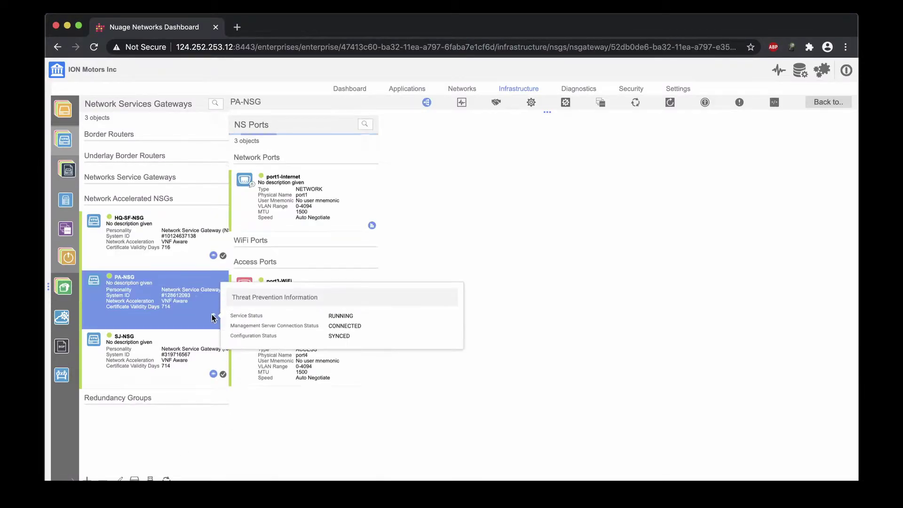
{"action": "left_click", "coordinate": [214, 374]}
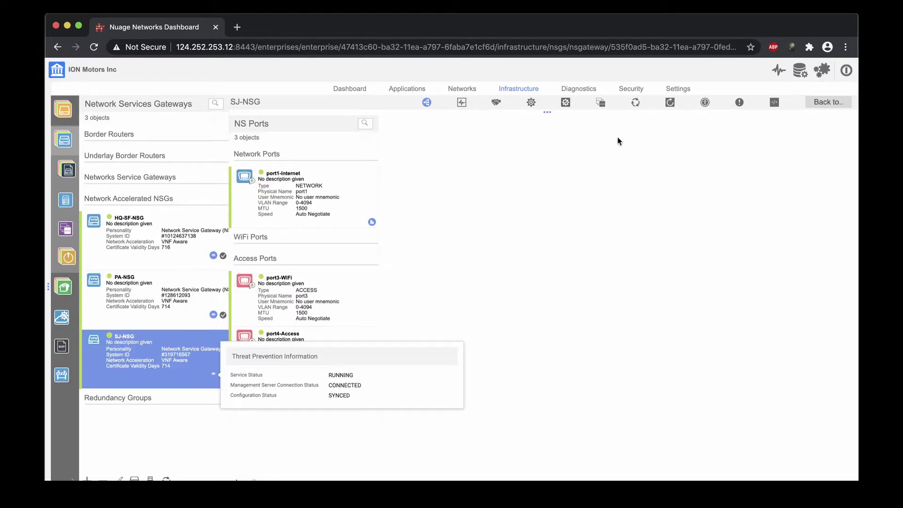
{"action": "left_click", "coordinate": [629, 91]}
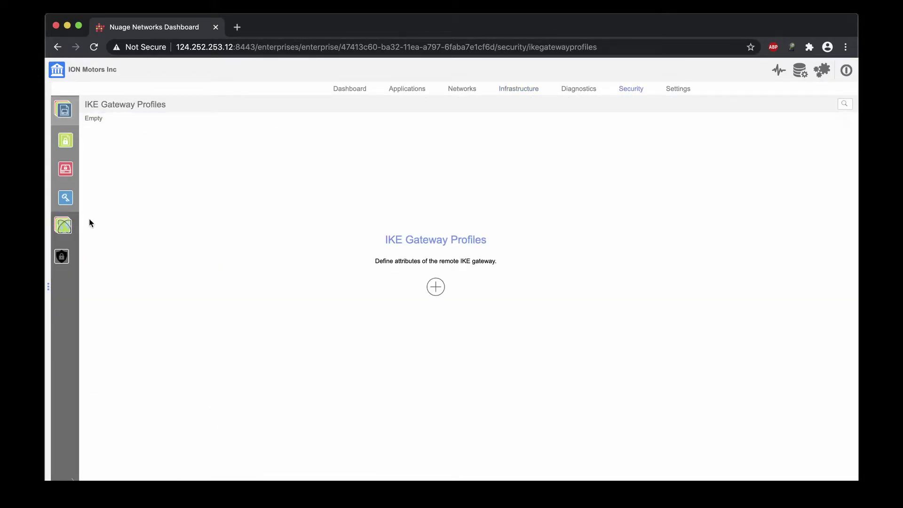
Open the GUEST_IDP profile's PROTECT action for editing
{"action": "left_click", "coordinate": [61, 259]}
{"action": "left_click", "coordinate": [146, 147]}
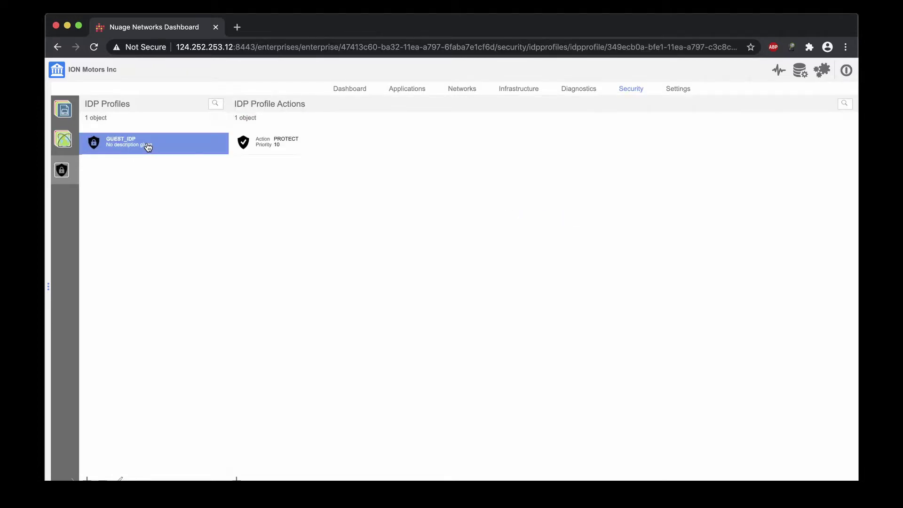
{"action": "left_click", "coordinate": [315, 149]}
{"action": "right_click", "coordinate": [314, 151]}
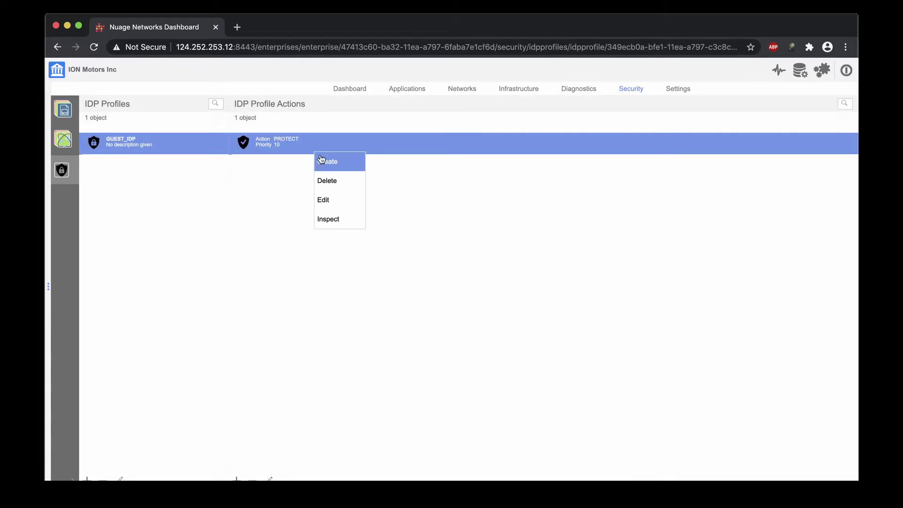
{"action": "left_click", "coordinate": [346, 199]}
Browse the PROTECT action's IDS signature categories, then close it without changes
{"action": "left_click", "coordinate": [422, 320]}
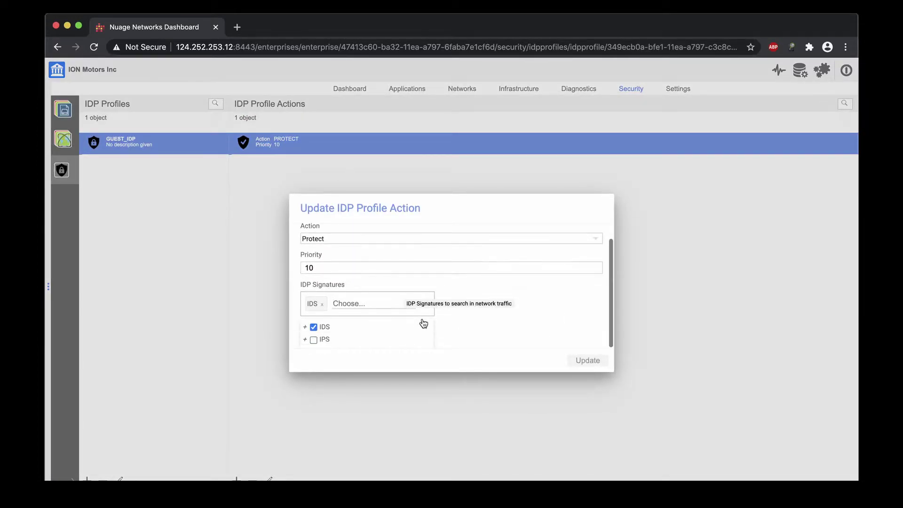
{"action": "left_click", "coordinate": [305, 327]}
{"action": "scroll", "coordinate": [357, 338], "scroll_direction": "down", "scroll_amount": 5}
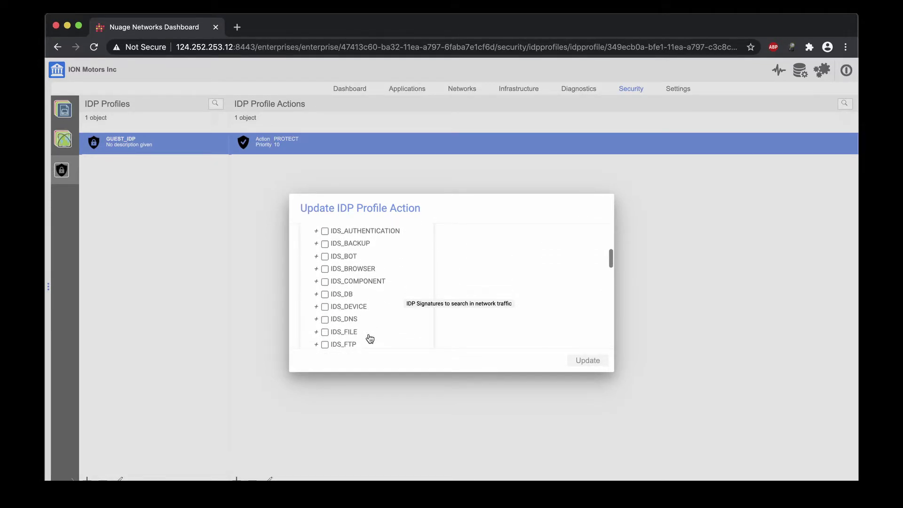
{"action": "scroll", "coordinate": [370, 338], "scroll_direction": "down", "scroll_amount": 10}
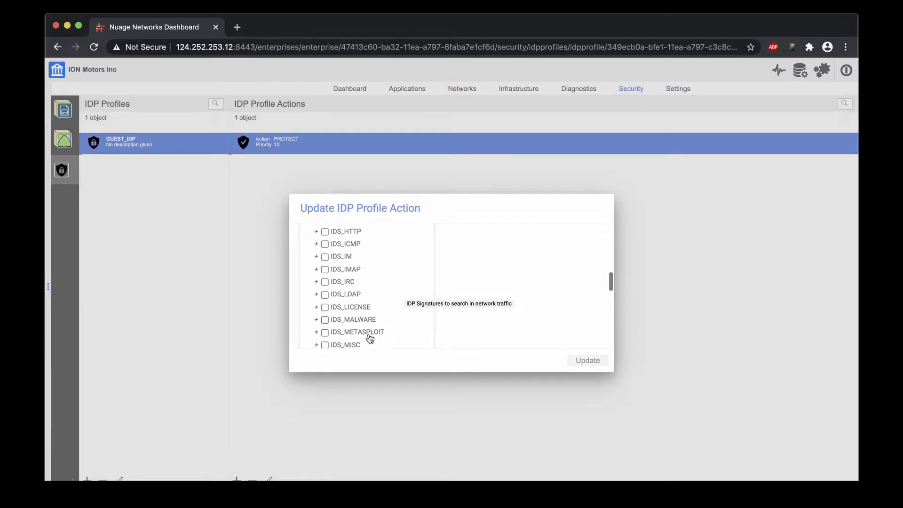
{"action": "scroll", "coordinate": [369, 338], "scroll_direction": "down", "scroll_amount": 10}
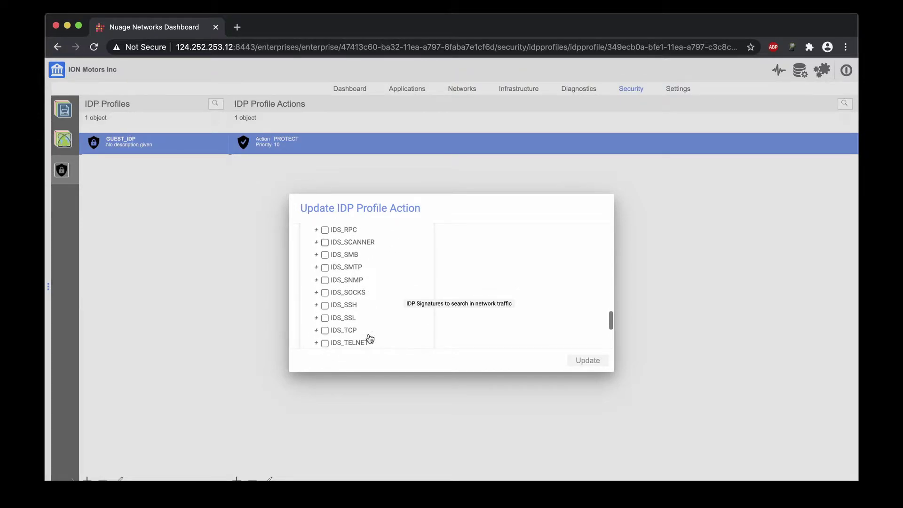
{"action": "scroll", "coordinate": [370, 338], "scroll_direction": "down", "scroll_amount": 6}
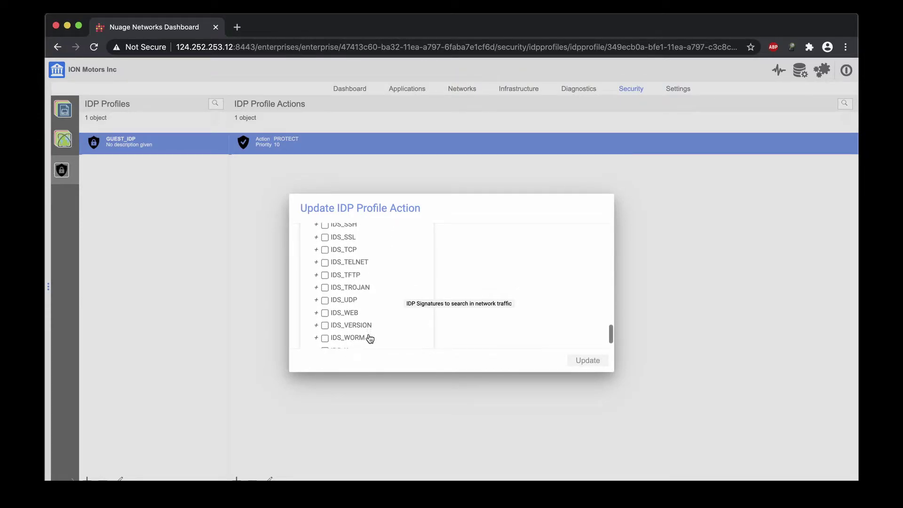
{"action": "left_click", "coordinate": [407, 419]}
{"action": "left_click", "coordinate": [460, 90]}
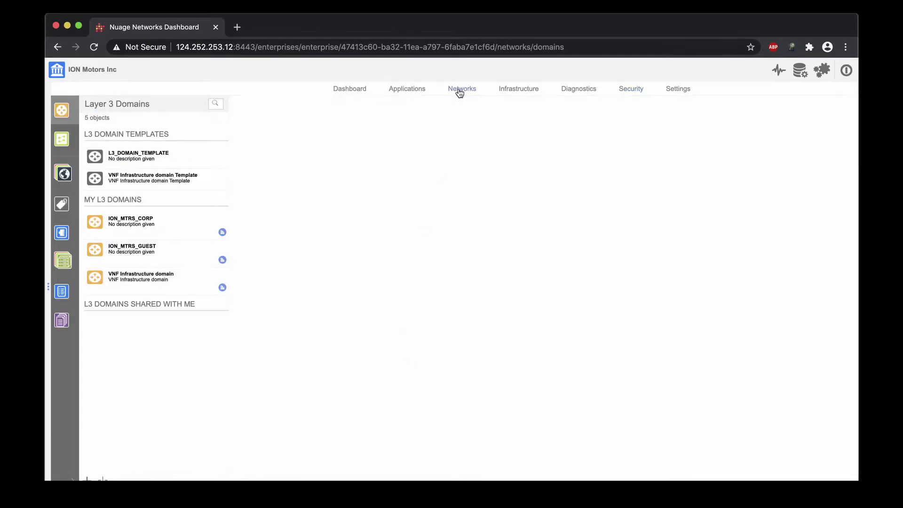
Set ION_MTRS_GUEST's Security IDP Profile to GUEST_IDP and update the domain
{"action": "left_click", "coordinate": [165, 254]}
{"action": "right_click", "coordinate": [164, 254]}
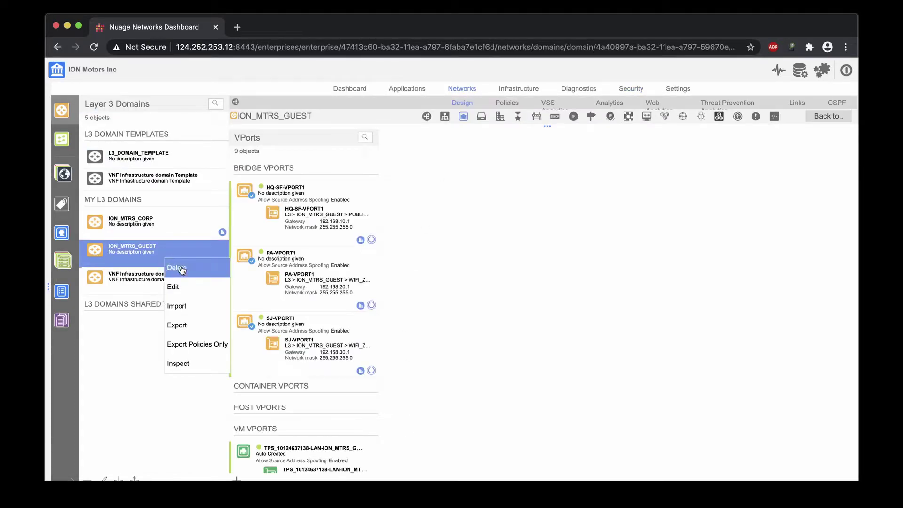
{"action": "left_click", "coordinate": [204, 285]}
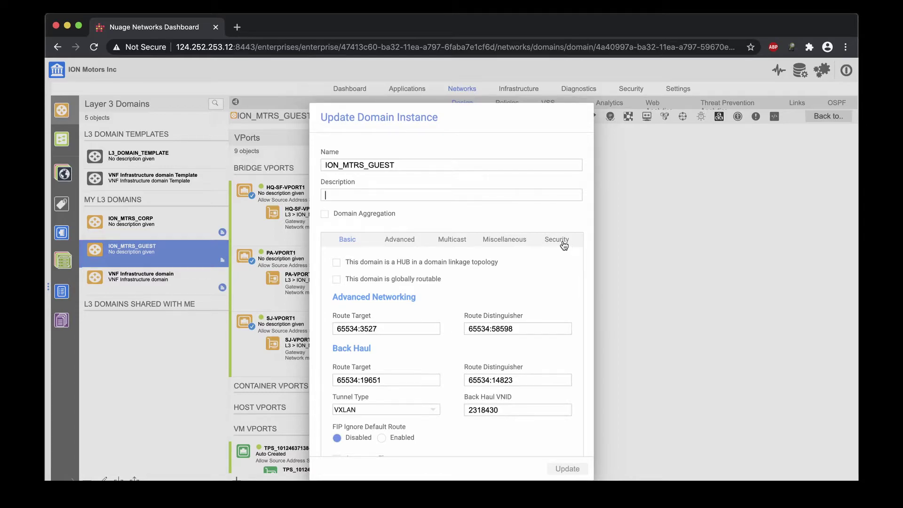
{"action": "left_click", "coordinate": [560, 241]}
{"action": "left_click", "coordinate": [338, 388]}
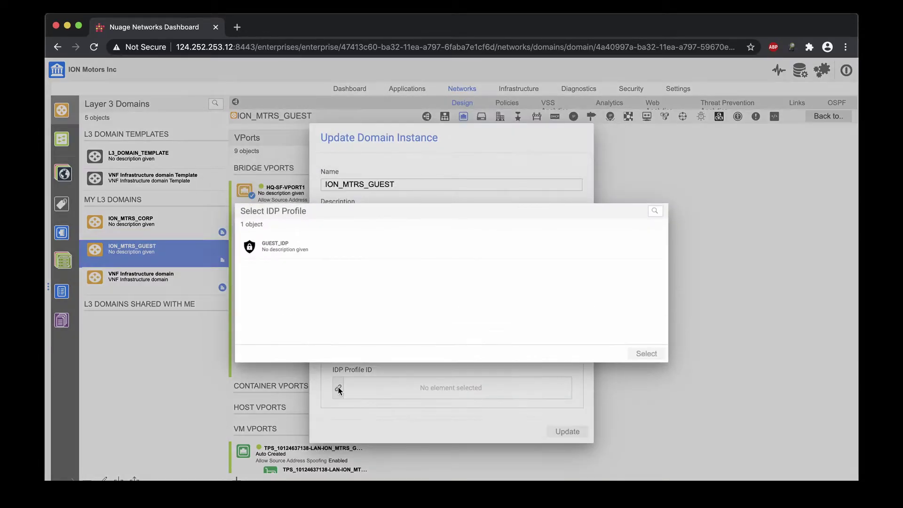
{"action": "left_click", "coordinate": [347, 249]}
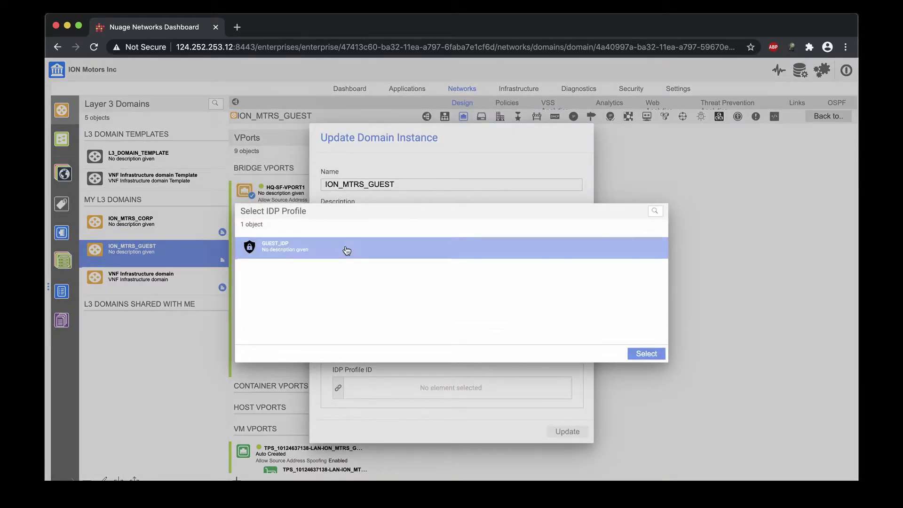
{"action": "left_click", "coordinate": [647, 354]}
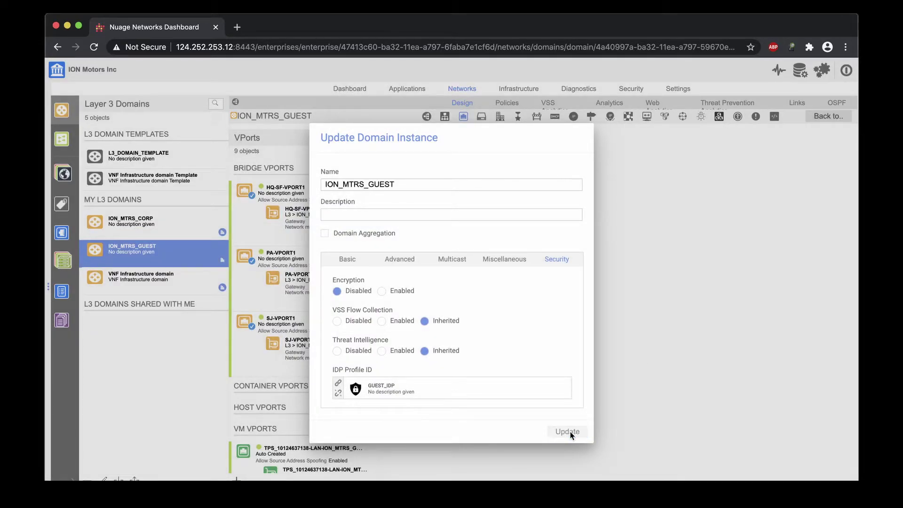
{"action": "left_click", "coordinate": [568, 432]}
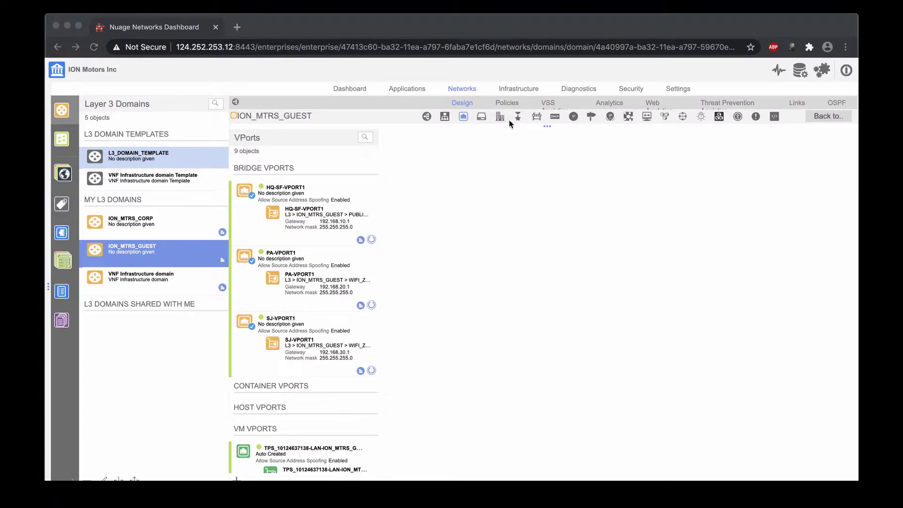
{"action": "left_click", "coordinate": [508, 102]}
Create an enabled virtual firewall policy named IDP_Policy
{"action": "left_click", "coordinate": [241, 241]}
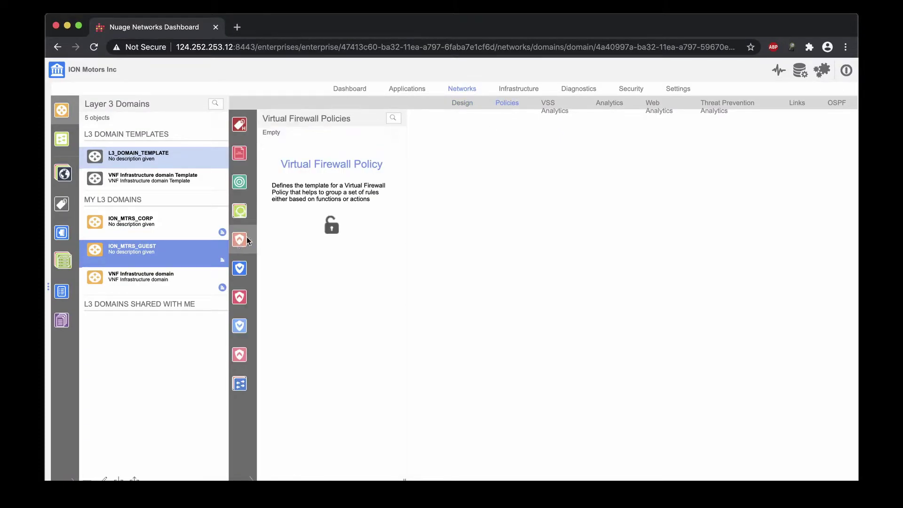
{"action": "left_click", "coordinate": [331, 227]}
{"action": "left_click", "coordinate": [331, 240]}
{"action": "type", "text": "IDP_Policy"}
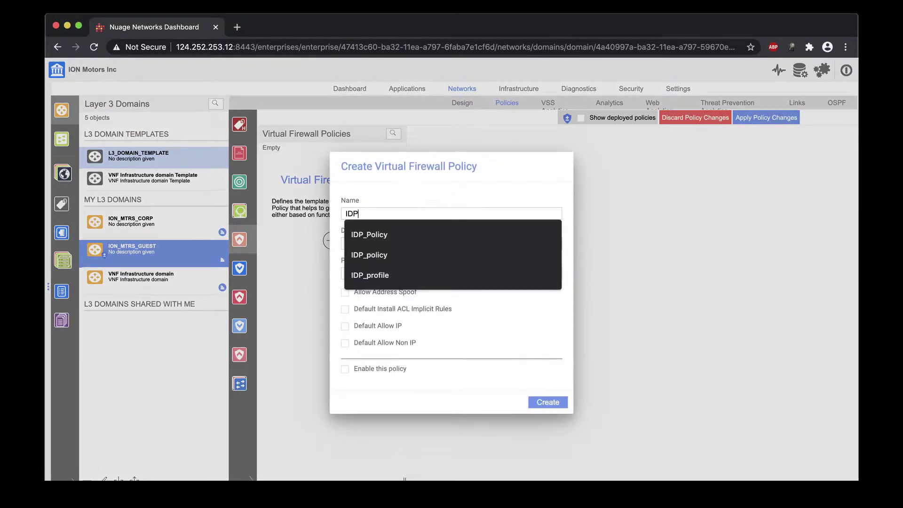
{"action": "left_click", "coordinate": [344, 369]}
{"action": "left_click", "coordinate": [548, 403]}
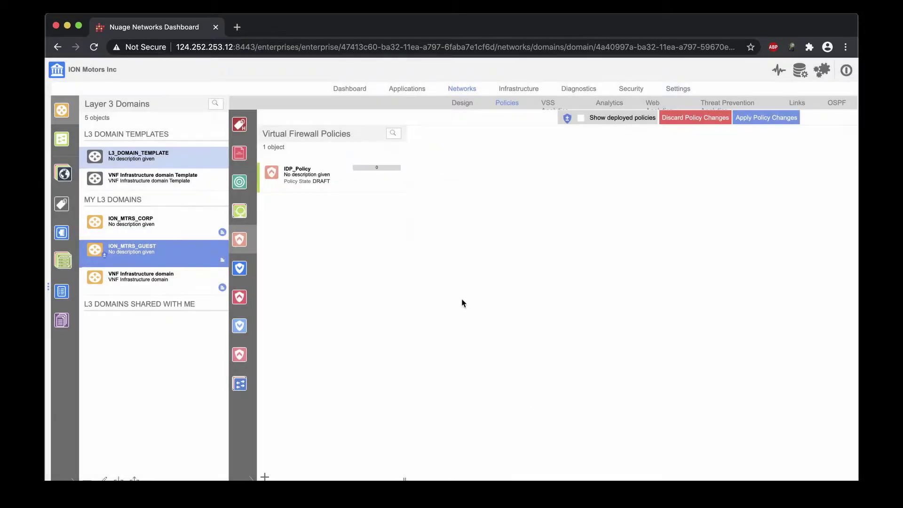
Start an IDP_Policy rule with threat prevention, sourced from subnet GUEST_WIFI_PALO_ALTO
{"action": "left_click", "coordinate": [335, 190]}
{"action": "left_click", "coordinate": [630, 292]}
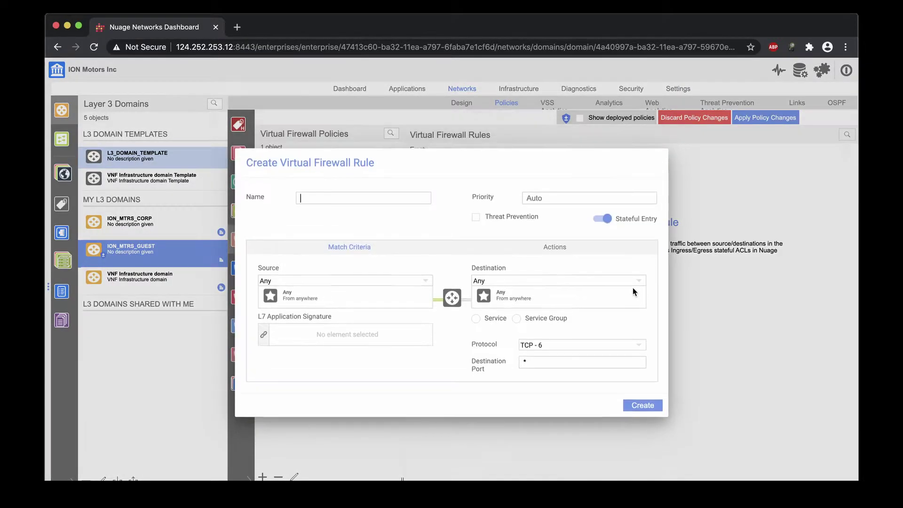
{"action": "left_click", "coordinate": [476, 217]}
{"action": "left_click", "coordinate": [425, 266]}
{"action": "left_click", "coordinate": [331, 313]}
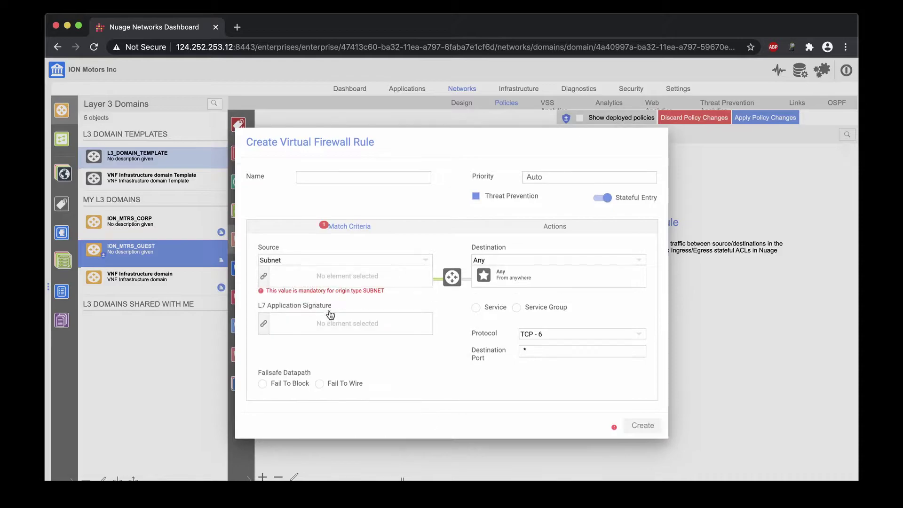
{"action": "left_click", "coordinate": [264, 277]}
{"action": "left_click", "coordinate": [284, 276]}
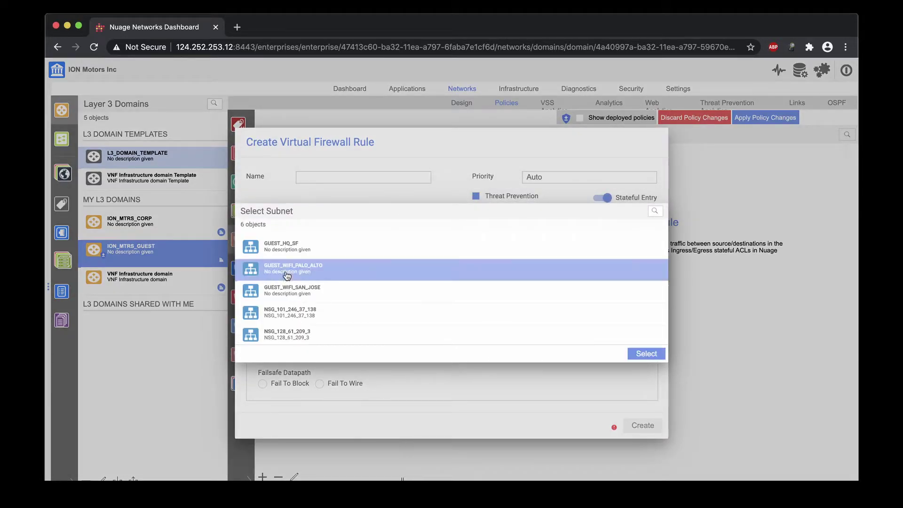
{"action": "double_click", "coordinate": [445, 275]}
Finish the rule with destination GUEST_HQ_SF, protocol Any and ACL statistics on
{"action": "left_click", "coordinate": [489, 263]}
{"action": "left_click", "coordinate": [518, 312]}
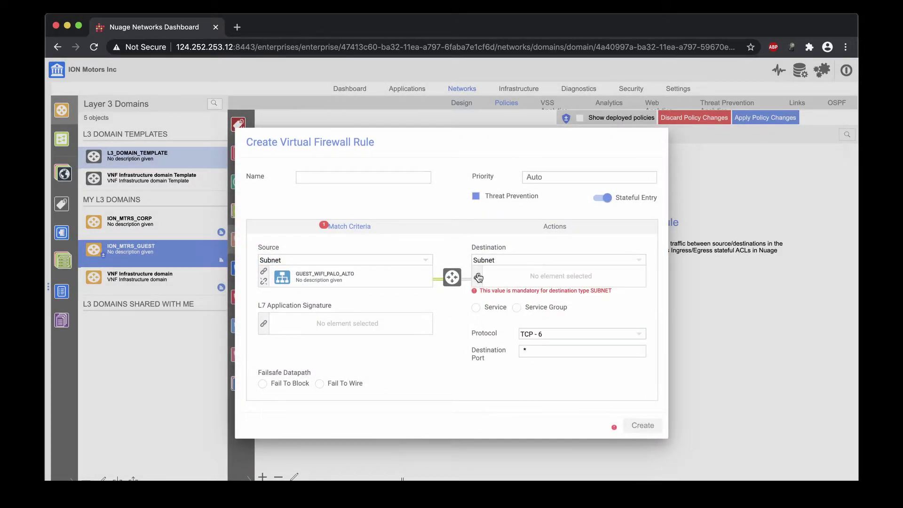
{"action": "left_click", "coordinate": [478, 275]}
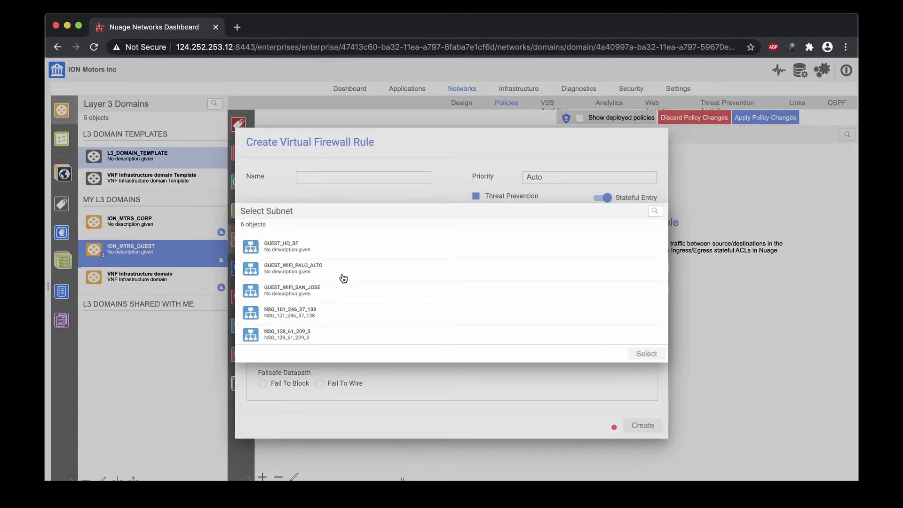
{"action": "double_click", "coordinate": [298, 251]}
{"action": "left_click", "coordinate": [637, 332]}
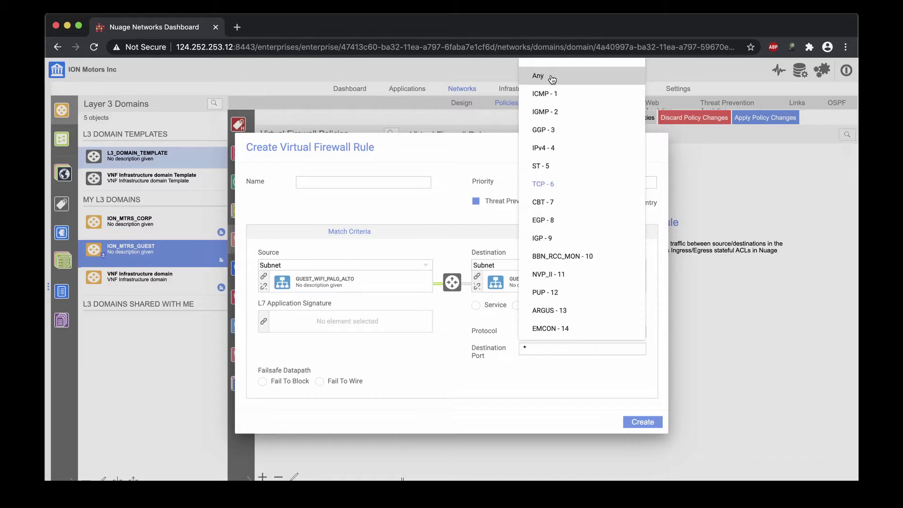
{"action": "left_click", "coordinate": [552, 77]}
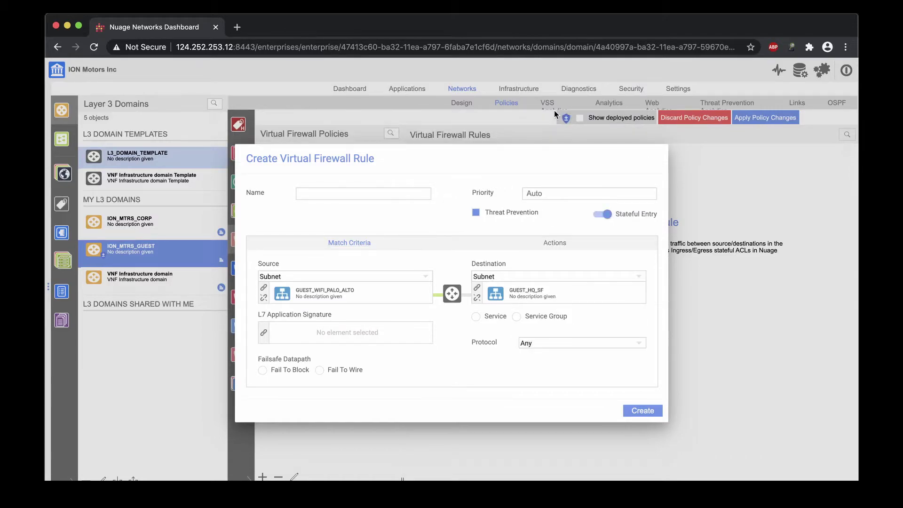
{"action": "left_click", "coordinate": [554, 244]}
{"action": "left_click", "coordinate": [262, 310]}
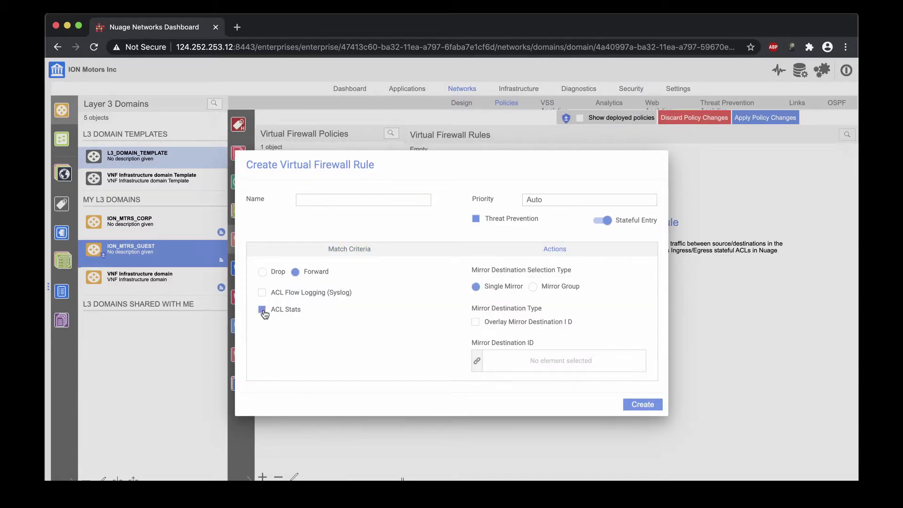
{"action": "left_click", "coordinate": [641, 405]}
Start a second rule from subnet GUEST_WIFI_SAN_JOSE to subnet GUEST_HQ_SF
{"action": "left_click", "coordinate": [414, 477]}
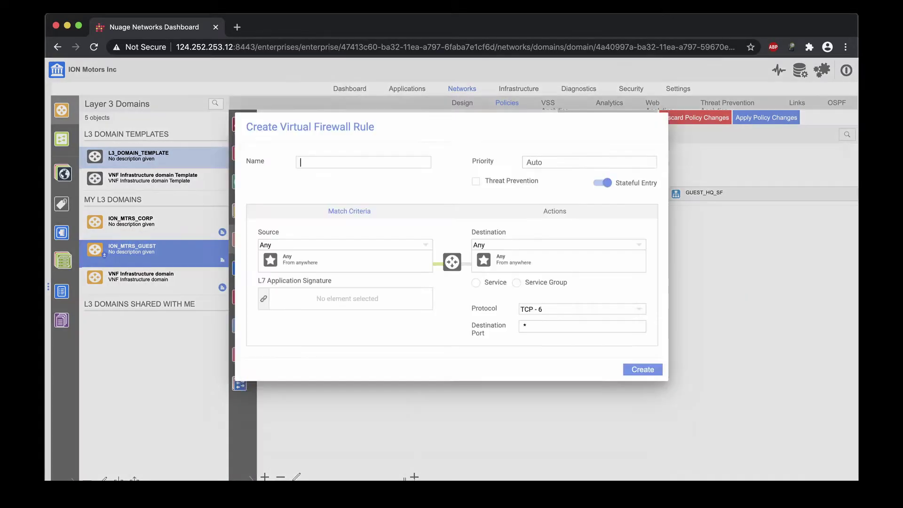
{"action": "left_click", "coordinate": [345, 267]}
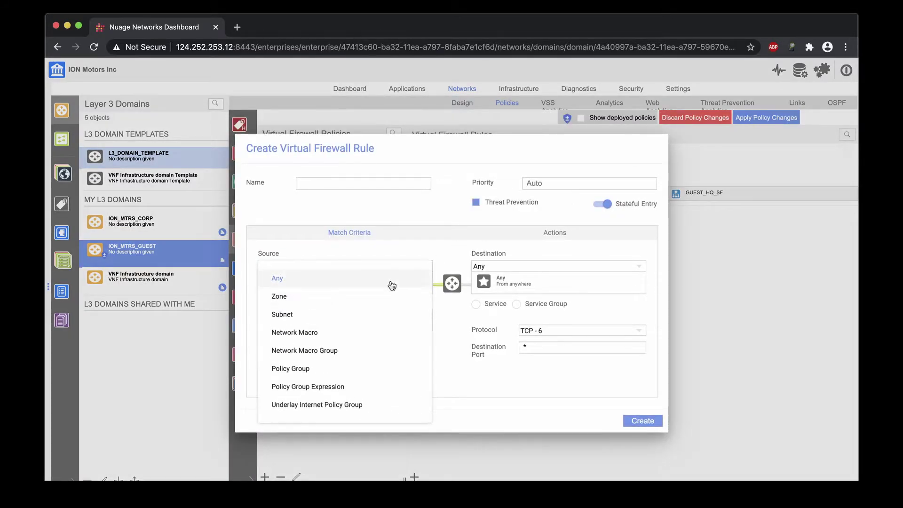
{"action": "left_click", "coordinate": [359, 315]}
{"action": "left_click", "coordinate": [282, 284]}
{"action": "double_click", "coordinate": [282, 294]}
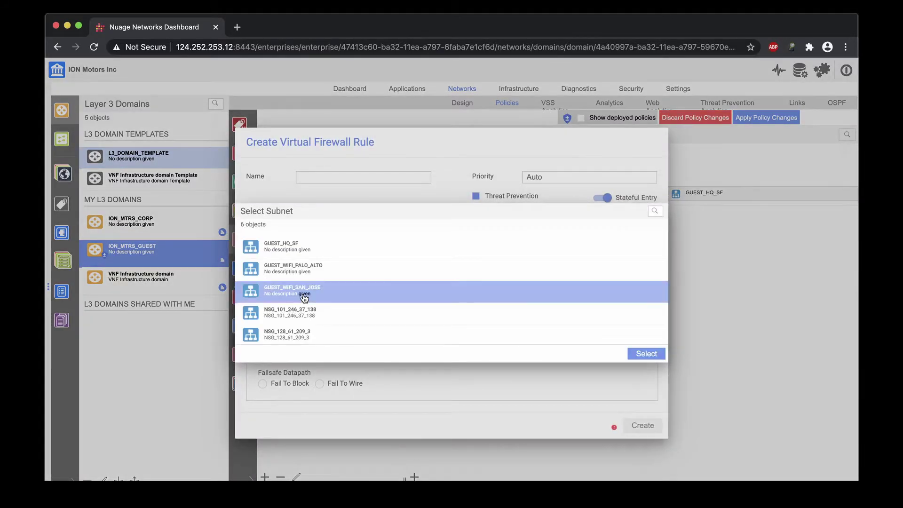
{"action": "left_click", "coordinate": [630, 273]}
{"action": "left_click", "coordinate": [494, 314]}
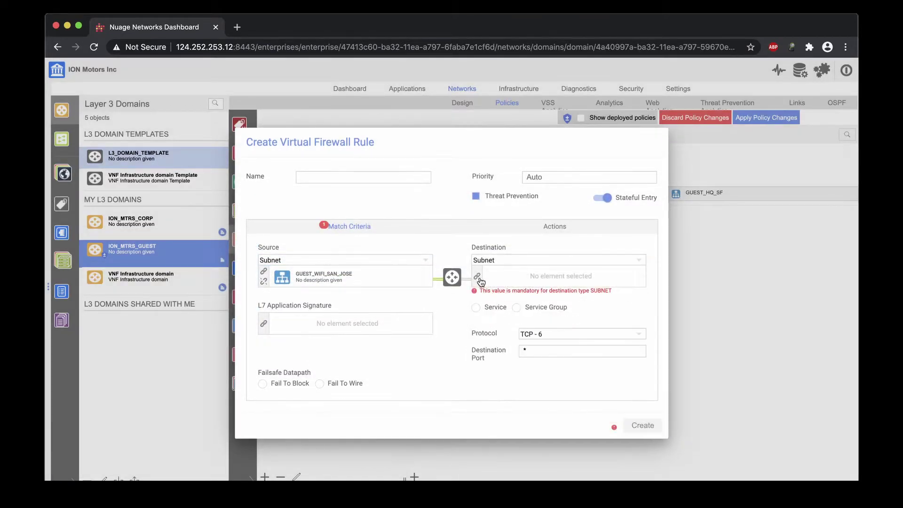
{"action": "left_click", "coordinate": [518, 281]}
{"action": "left_click", "coordinate": [306, 251]}
{"action": "double_click", "coordinate": [306, 250]}
Set the second rule's protocol to Any and create it
{"action": "left_click", "coordinate": [588, 334]}
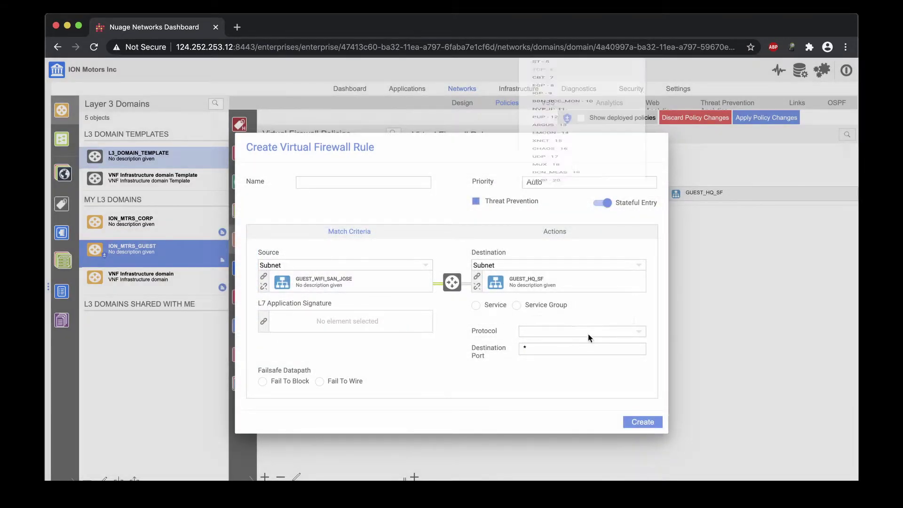
{"action": "left_click", "coordinate": [555, 82]}
{"action": "left_click", "coordinate": [555, 241]}
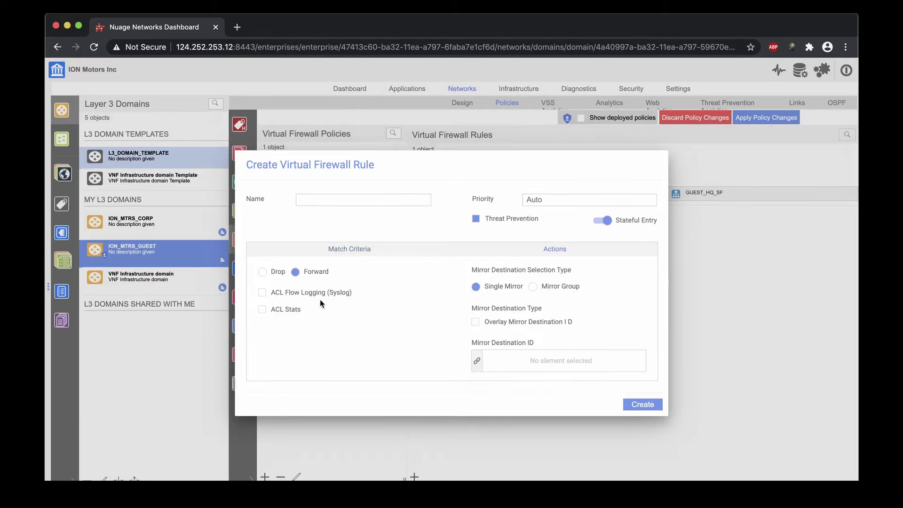
{"action": "left_click", "coordinate": [633, 405]}
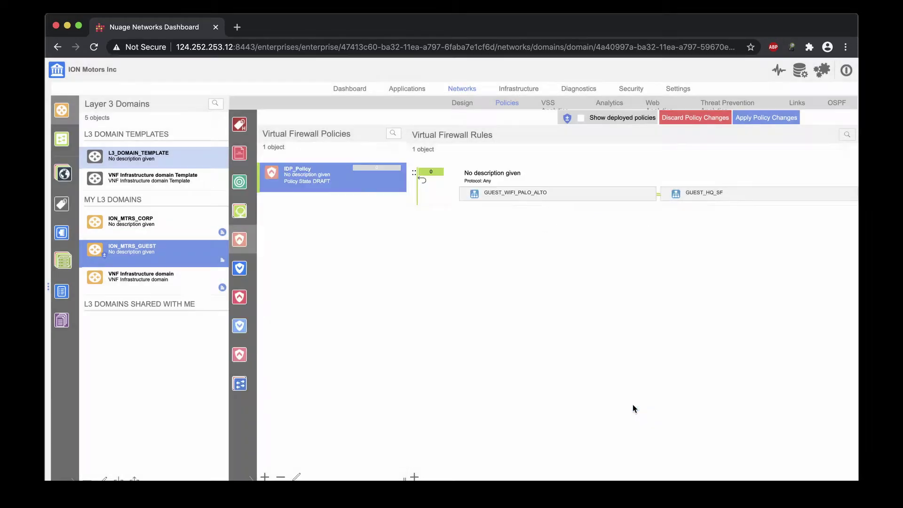
Apply the IDP_Policy changes and view ION_MTRS_GUEST's Threat Prevention Analytics
{"action": "left_click", "coordinate": [768, 121]}
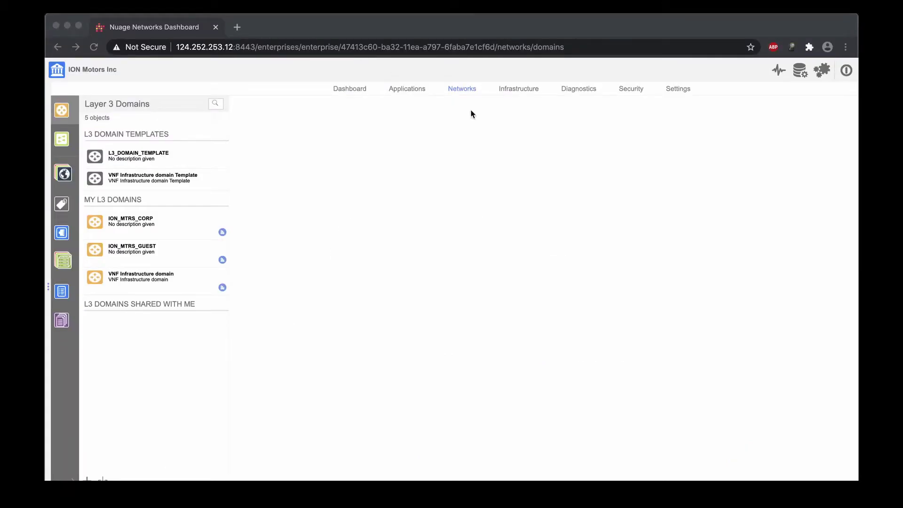
{"action": "left_click", "coordinate": [179, 244]}
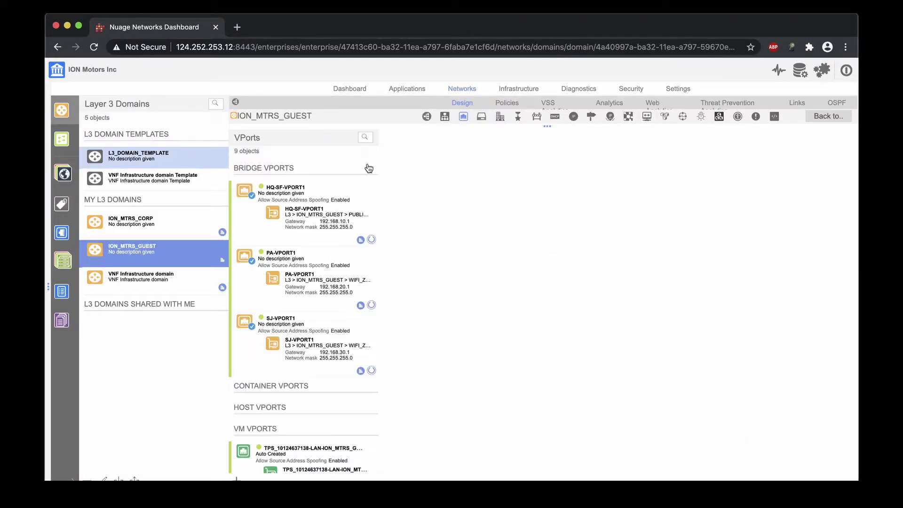
{"action": "left_click", "coordinate": [719, 105]}
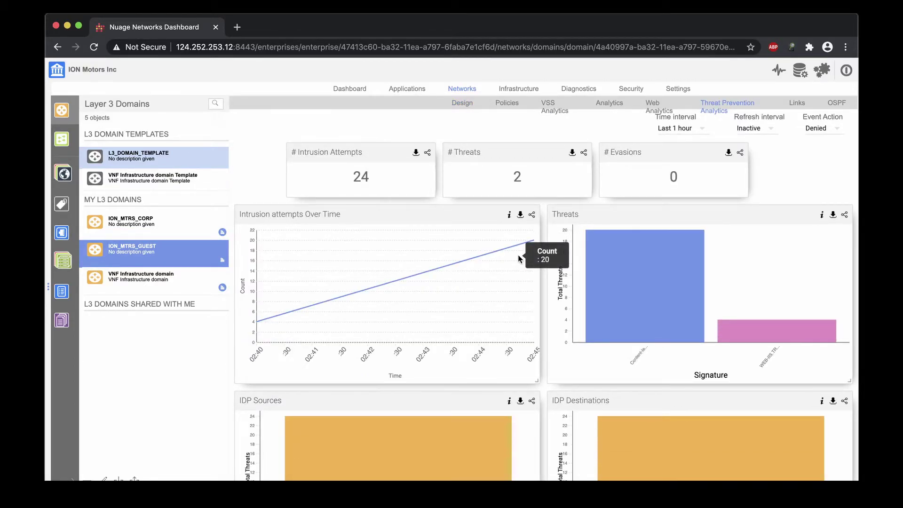
{"action": "mouse_move", "coordinate": [654, 284]}
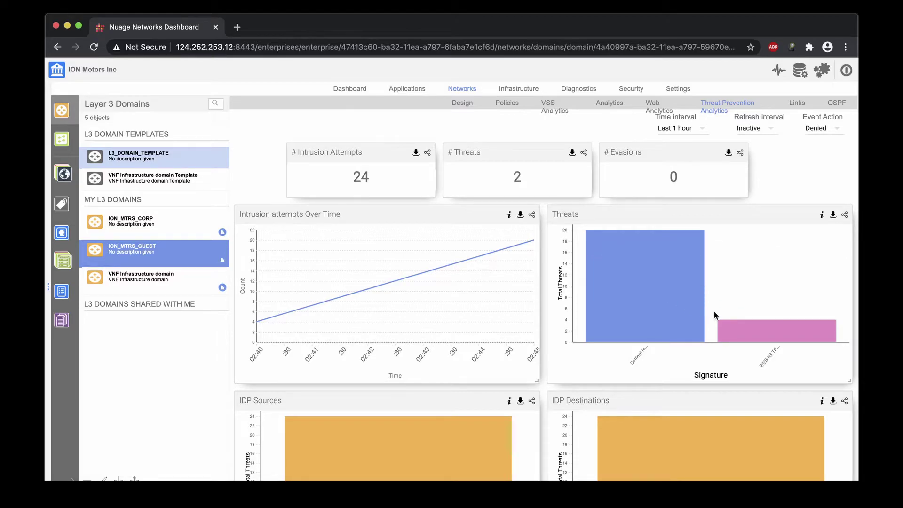
{"action": "mouse_move", "coordinate": [746, 331]}
{"action": "scroll", "coordinate": [685, 363], "scroll_direction": "down", "scroll_amount": 3}
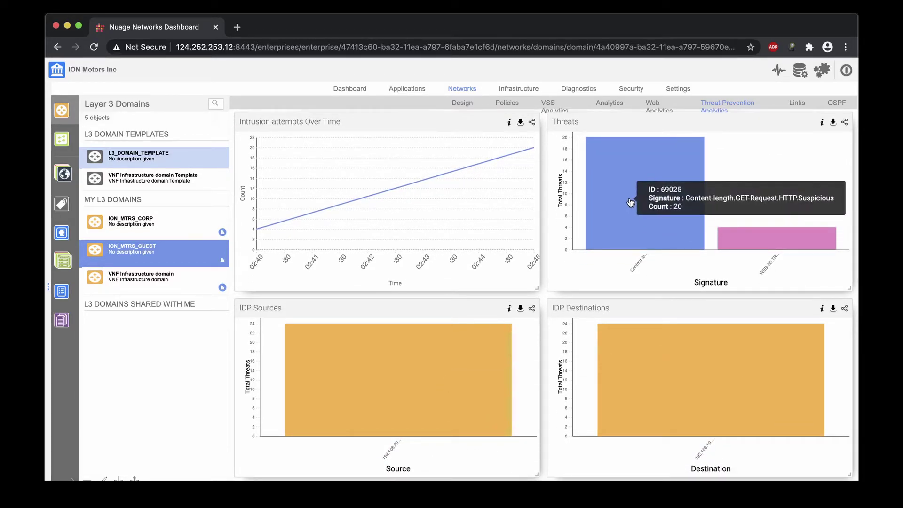
{"action": "scroll", "coordinate": [573, 363], "scroll_direction": "down", "scroll_amount": 5}
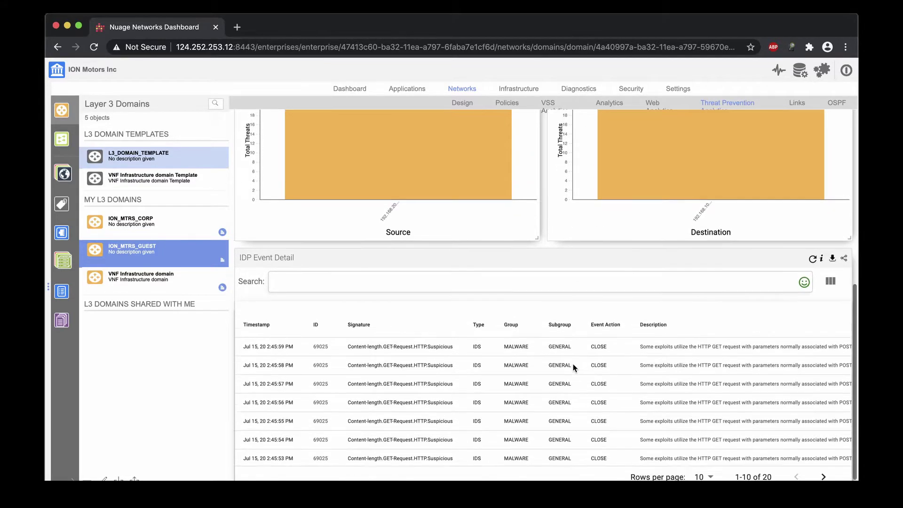
{"action": "scroll", "coordinate": [656, 348], "scroll_direction": "right", "scroll_amount": 10}
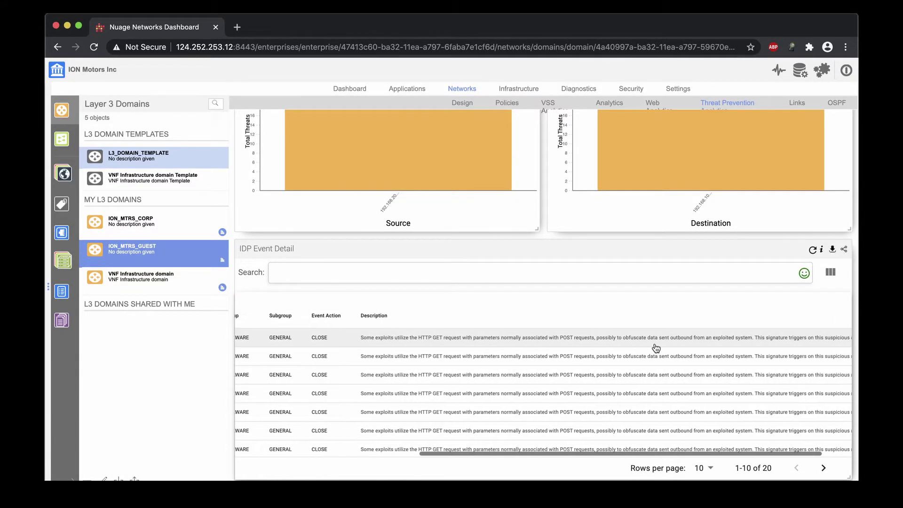
{"action": "scroll", "coordinate": [656, 348], "scroll_direction": "left", "scroll_amount": 10}
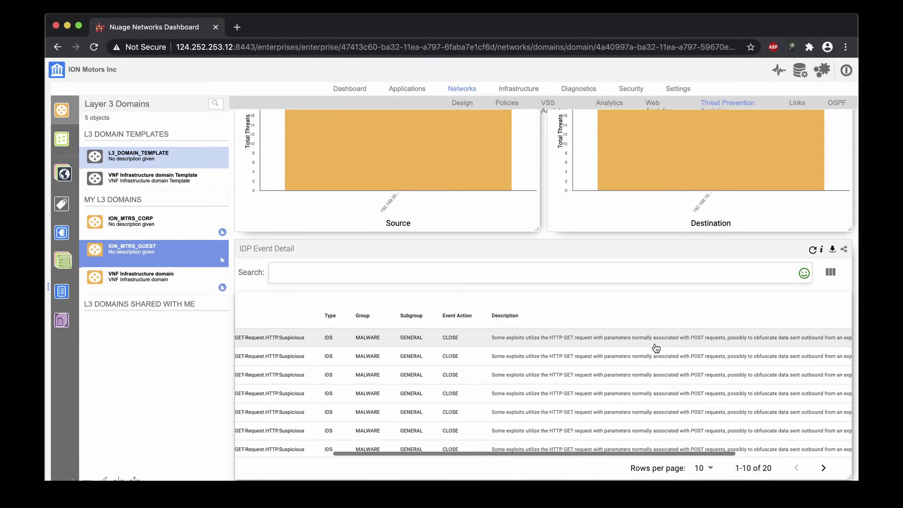
{"action": "scroll", "coordinate": [695, 294], "scroll_direction": "up", "scroll_amount": 5}
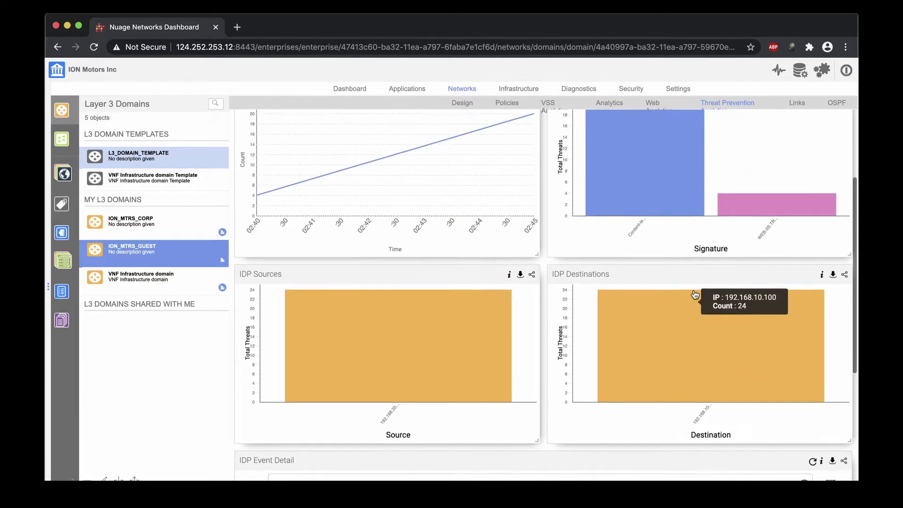
{"action": "scroll", "coordinate": [696, 314], "scroll_direction": "down", "scroll_amount": 5}
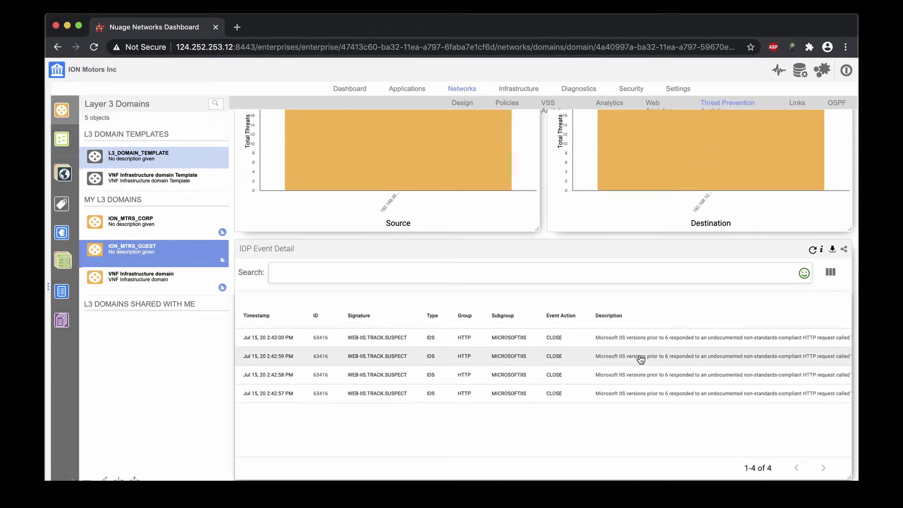
{"action": "scroll", "coordinate": [641, 359], "scroll_direction": "right", "scroll_amount": 15}
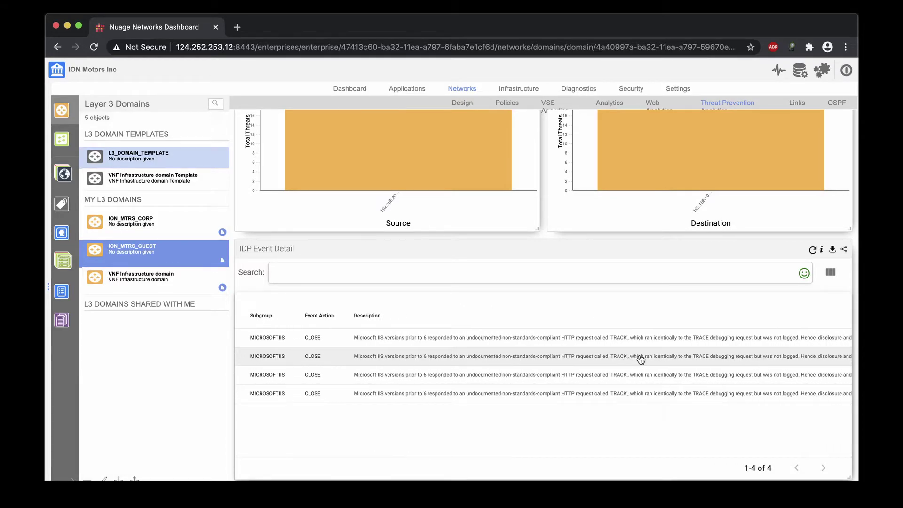
{"action": "scroll", "coordinate": [640, 360], "scroll_direction": "left", "scroll_amount": 15}
{"action": "scroll", "coordinate": [679, 291], "scroll_direction": "up", "scroll_amount": 5}
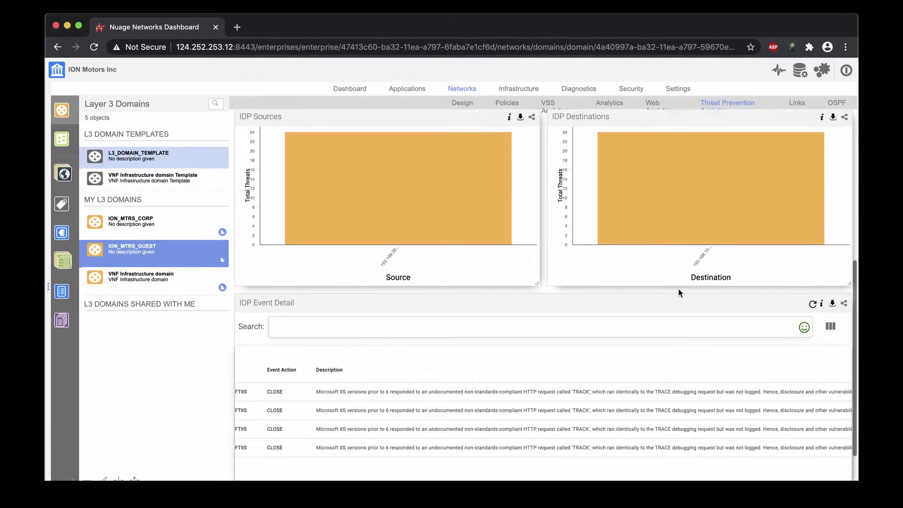
{"action": "scroll", "coordinate": [679, 292], "scroll_direction": "up", "scroll_amount": 3}
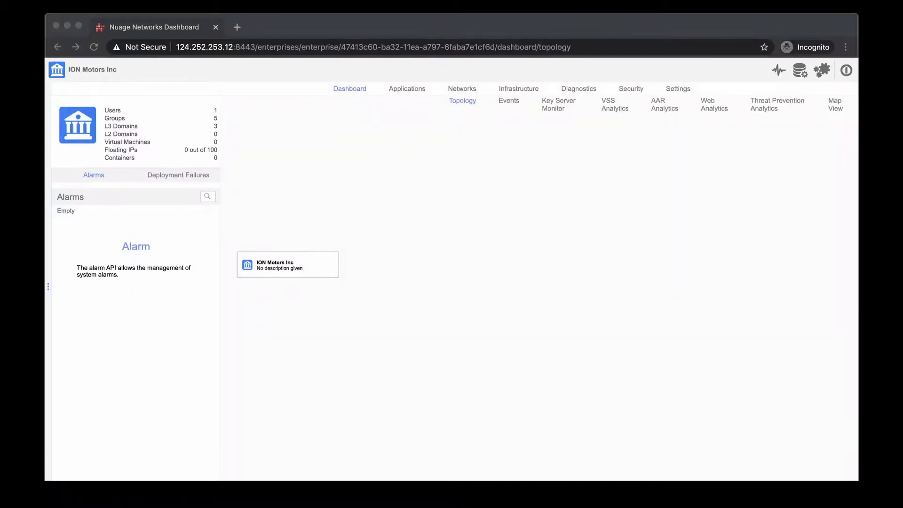
Check that Threat Intelligence is on in the enterprise settings, closing without changes
{"action": "right_click", "coordinate": [121, 136]}
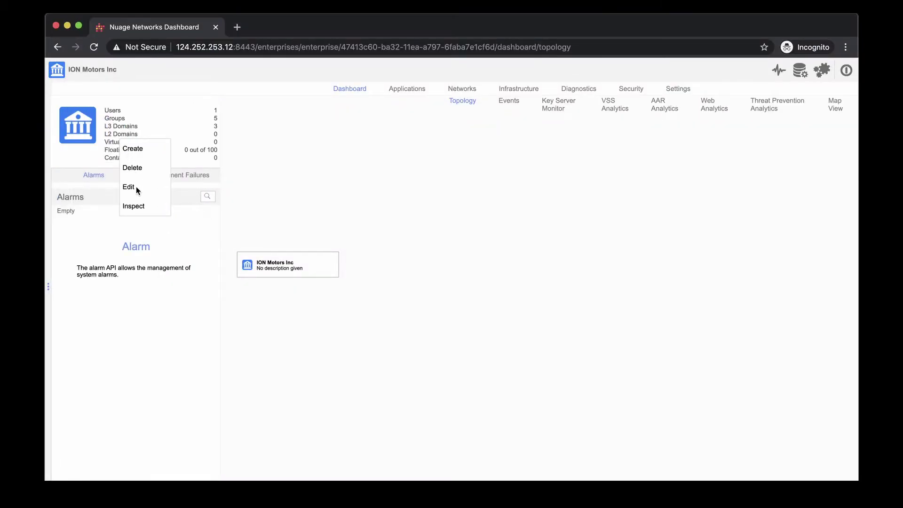
{"action": "left_click", "coordinate": [136, 187]}
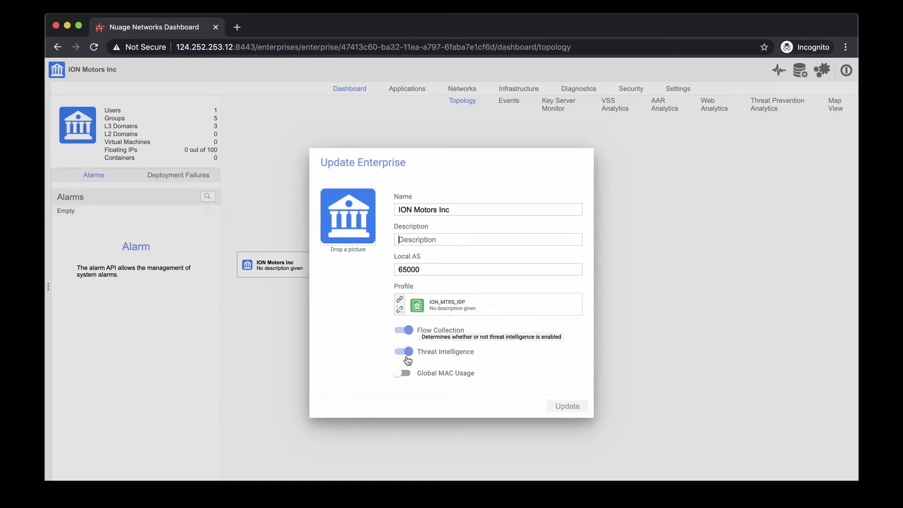
{"action": "left_click", "coordinate": [647, 210]}
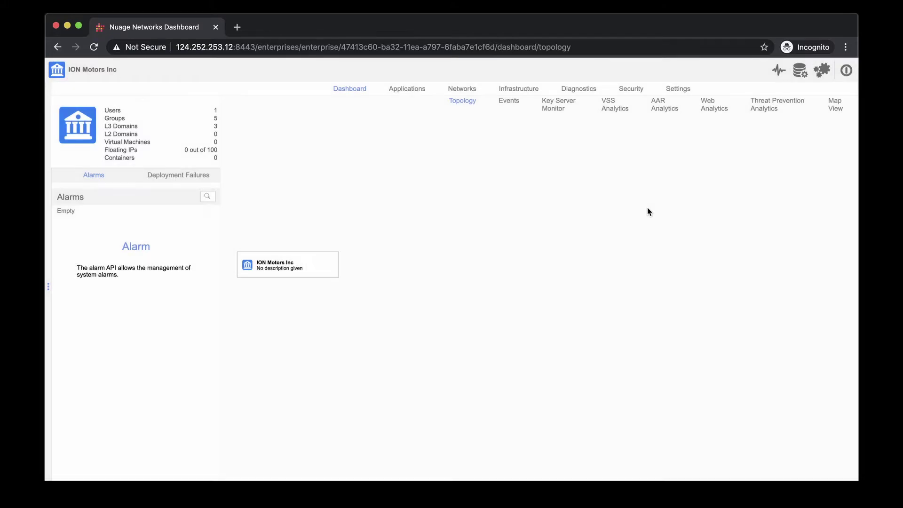
Open the ION_MTRS_GUEST domain's VSS flow analytics
{"action": "left_click", "coordinate": [467, 91]}
{"action": "left_click", "coordinate": [149, 253]}
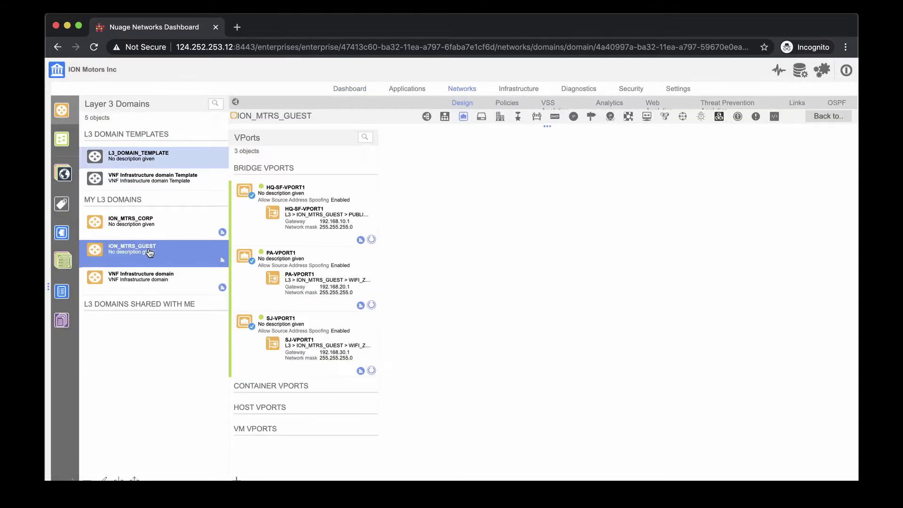
{"action": "left_click", "coordinate": [548, 103]}
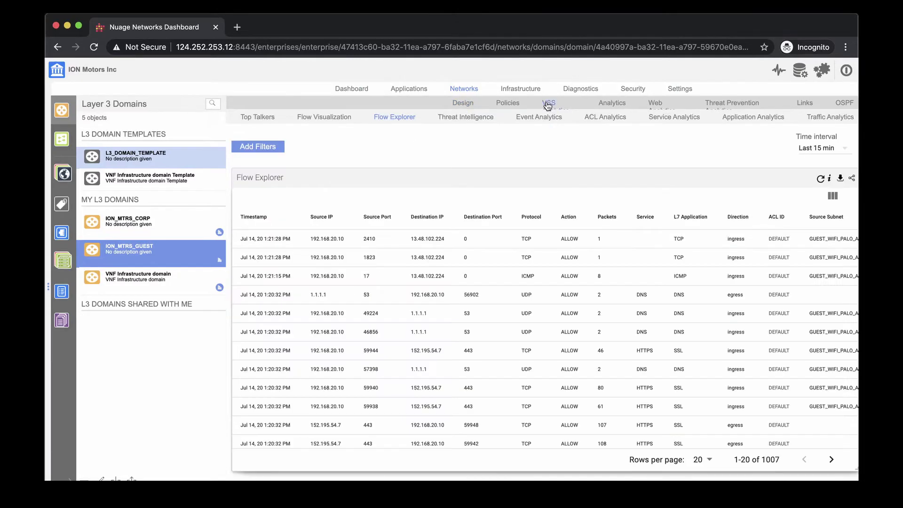
{"action": "left_click", "coordinate": [470, 120]}
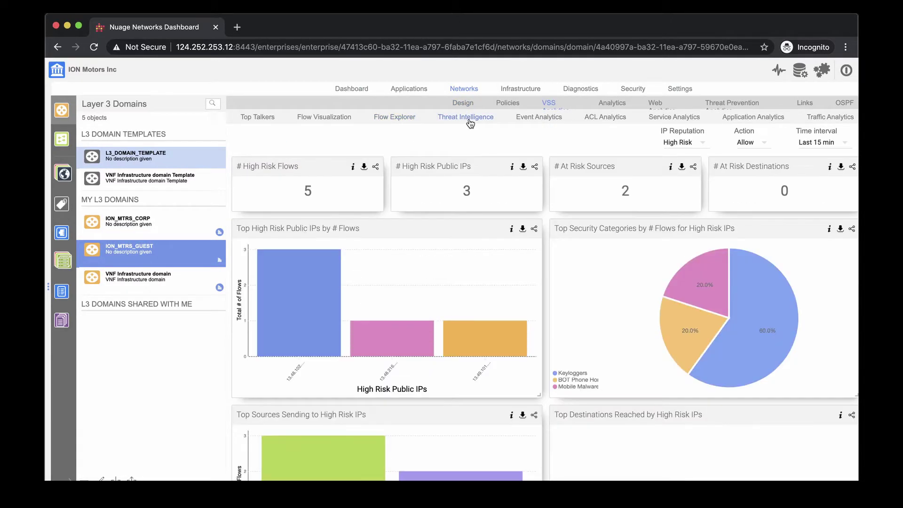
{"action": "mouse_move", "coordinate": [298, 284]}
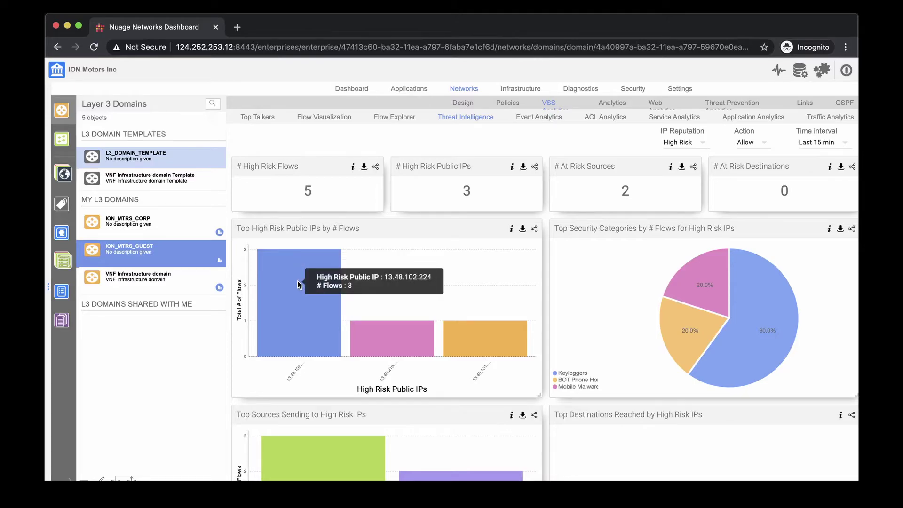
{"action": "mouse_move", "coordinate": [393, 333]}
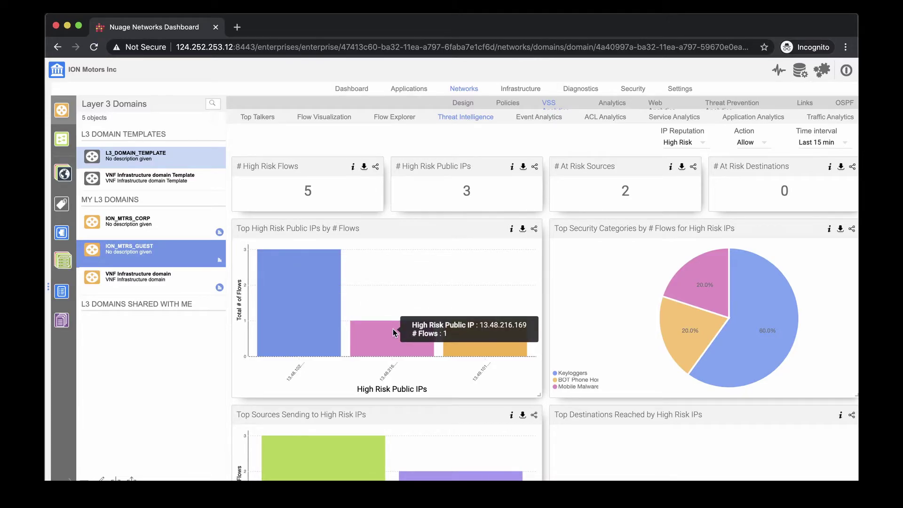
{"action": "mouse_move", "coordinate": [692, 283]}
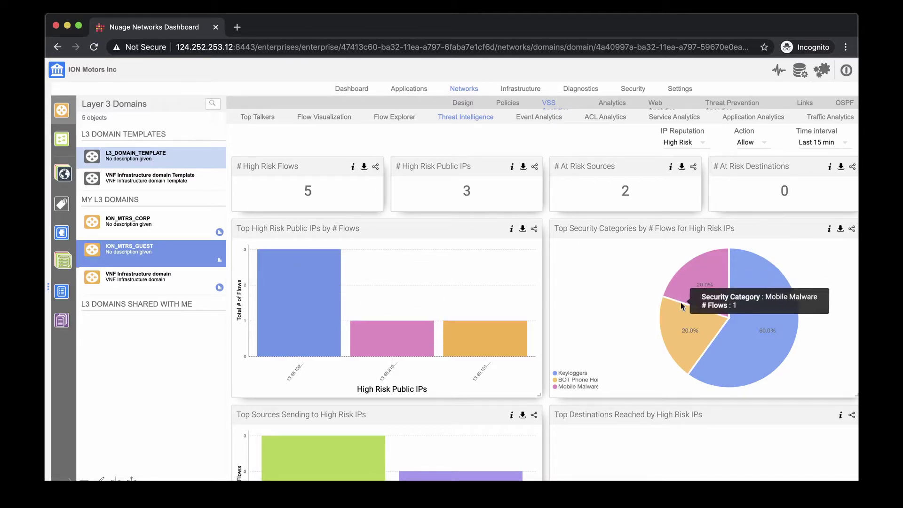
{"action": "mouse_move", "coordinate": [751, 372]}
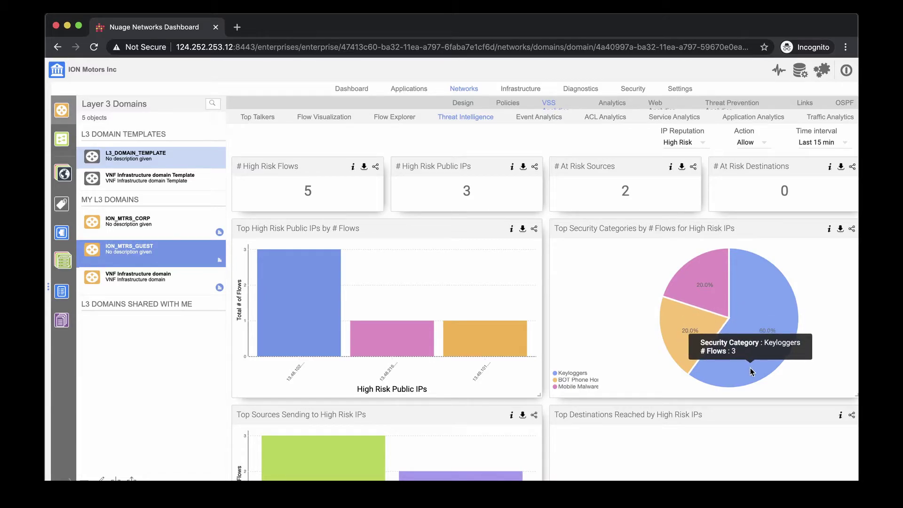
{"action": "scroll", "coordinate": [558, 351], "scroll_direction": "down", "scroll_amount": 2}
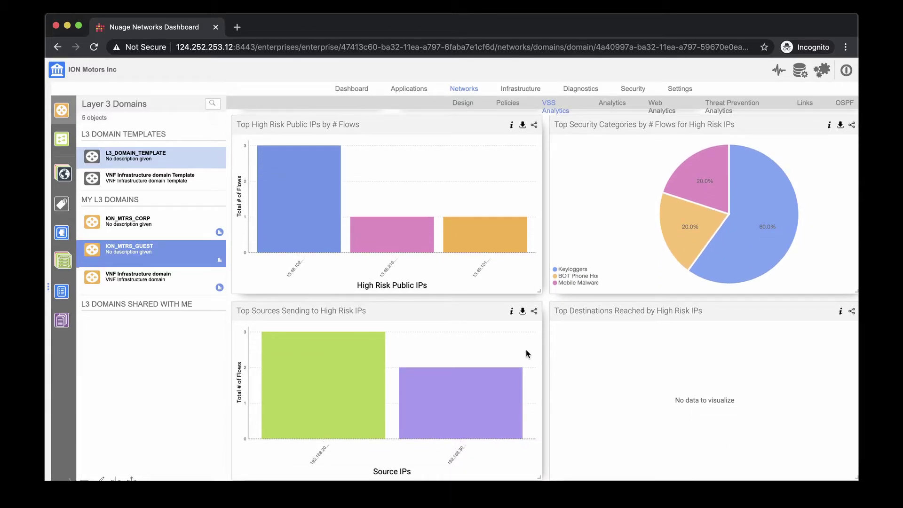
{"action": "scroll", "coordinate": [480, 176], "scroll_direction": "up", "scroll_amount": 2}
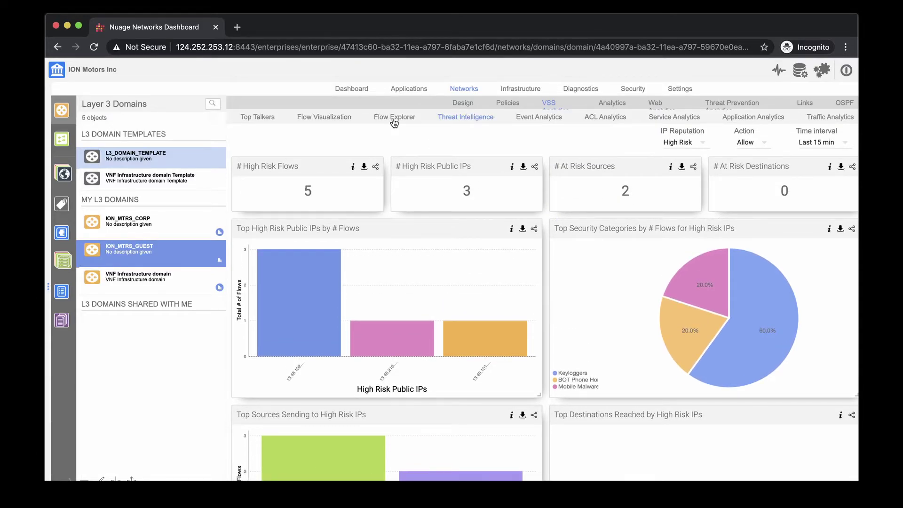
Add a Destination Reputation column to the Flow Explorer's individual flows table
{"action": "left_click", "coordinate": [395, 117]}
{"action": "scroll", "coordinate": [706, 227], "scroll_direction": "right", "scroll_amount": 10}
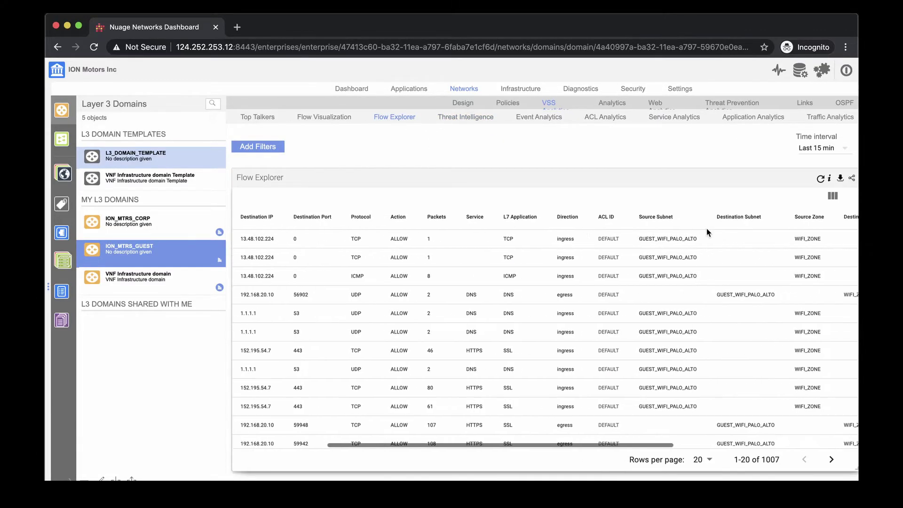
{"action": "scroll", "coordinate": [706, 227], "scroll_direction": "right", "scroll_amount": 3}
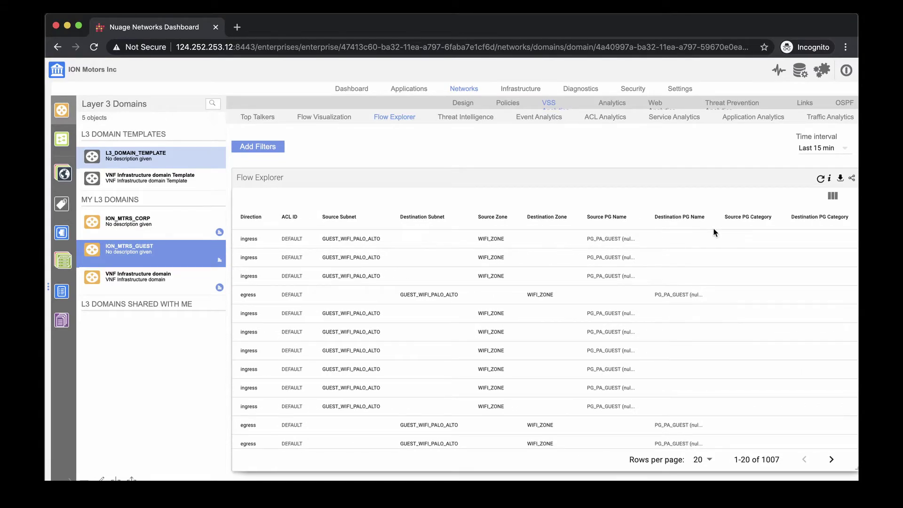
{"action": "left_click", "coordinate": [833, 196]}
{"action": "scroll", "coordinate": [762, 292], "scroll_direction": "down", "scroll_amount": 10}
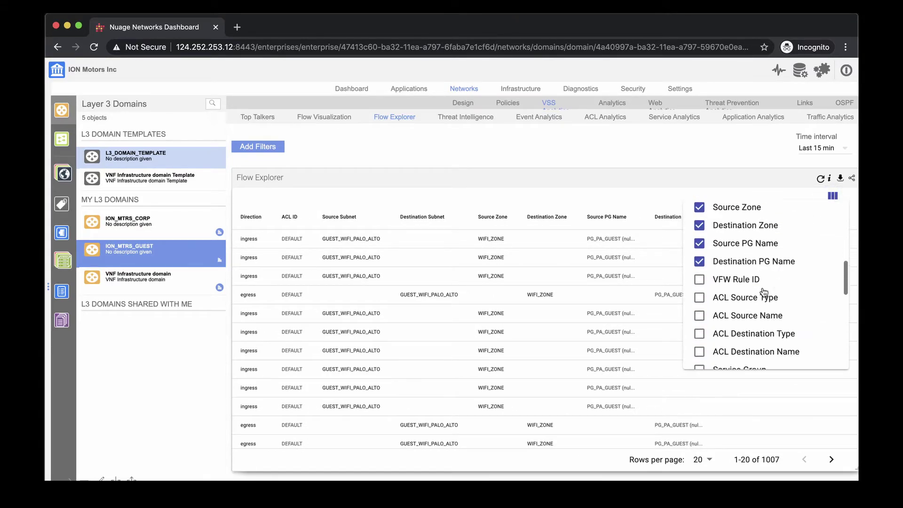
{"action": "scroll", "coordinate": [763, 292], "scroll_direction": "down", "scroll_amount": 1}
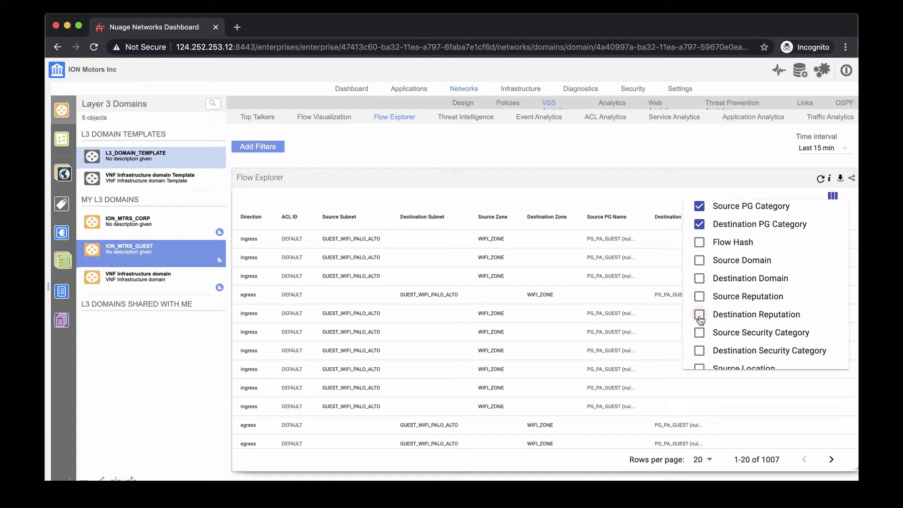
{"action": "left_click", "coordinate": [699, 314]}
{"action": "left_click", "coordinate": [833, 196]}
{"action": "scroll", "coordinate": [766, 268], "scroll_direction": "right", "scroll_amount": 3}
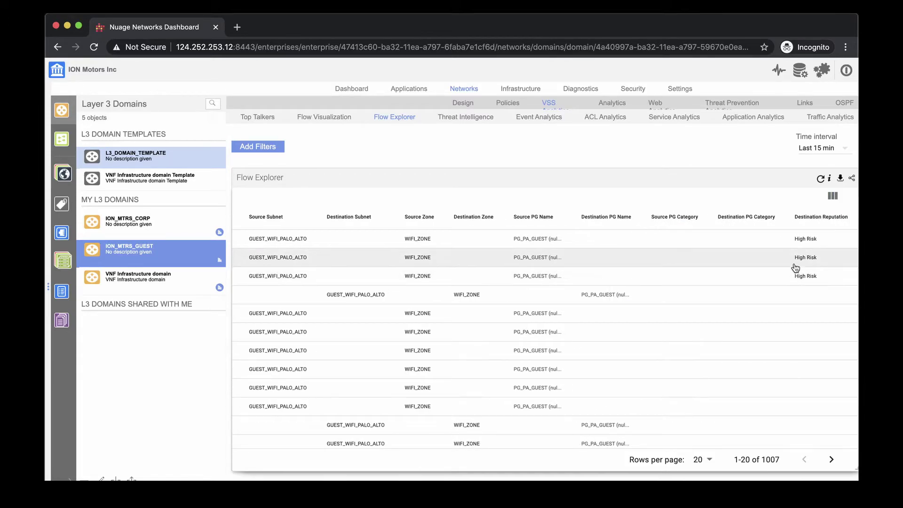
Filter flows to nuage_metadata.dstIpReputation containing 'High Risk' and review the results
{"action": "left_click", "coordinate": [273, 150]}
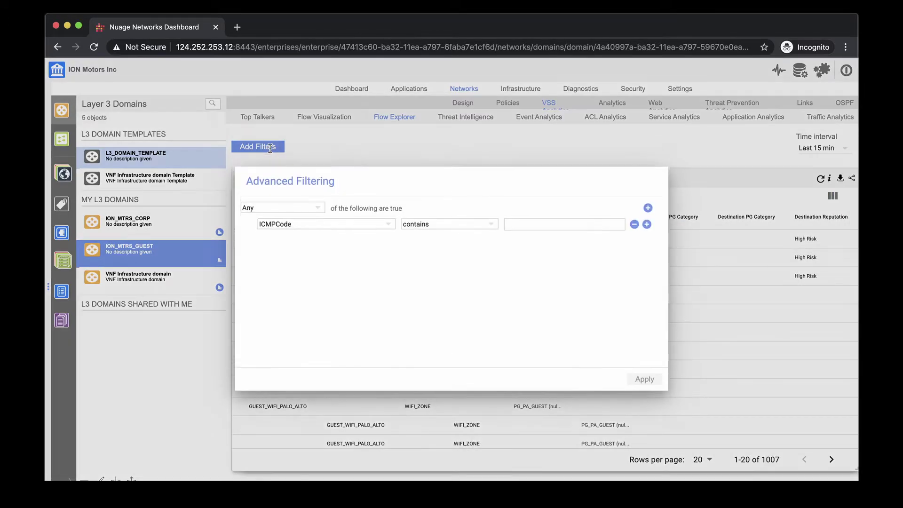
{"action": "left_click", "coordinate": [389, 231]}
{"action": "scroll", "coordinate": [365, 327], "scroll_direction": "down", "scroll_amount": 10}
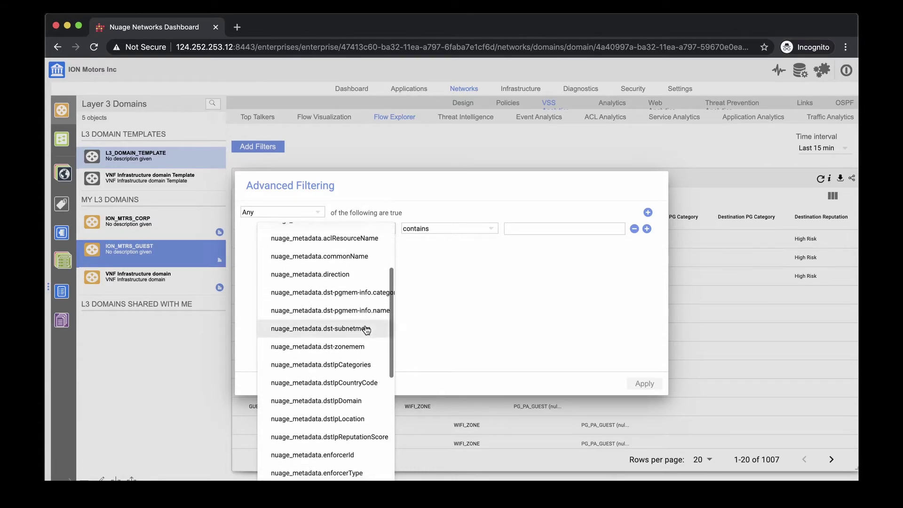
{"action": "left_click", "coordinate": [363, 385]}
{"action": "left_click", "coordinate": [522, 229]}
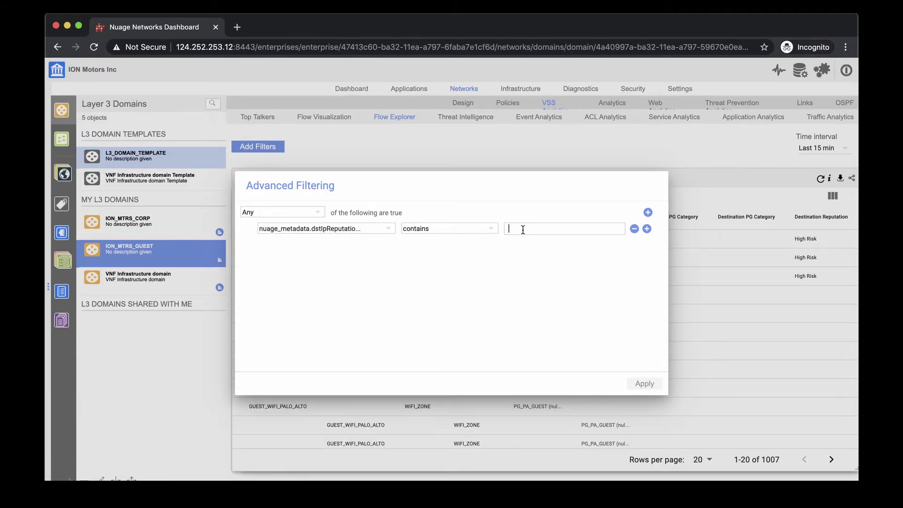
{"action": "type", "text": "High Risk"}
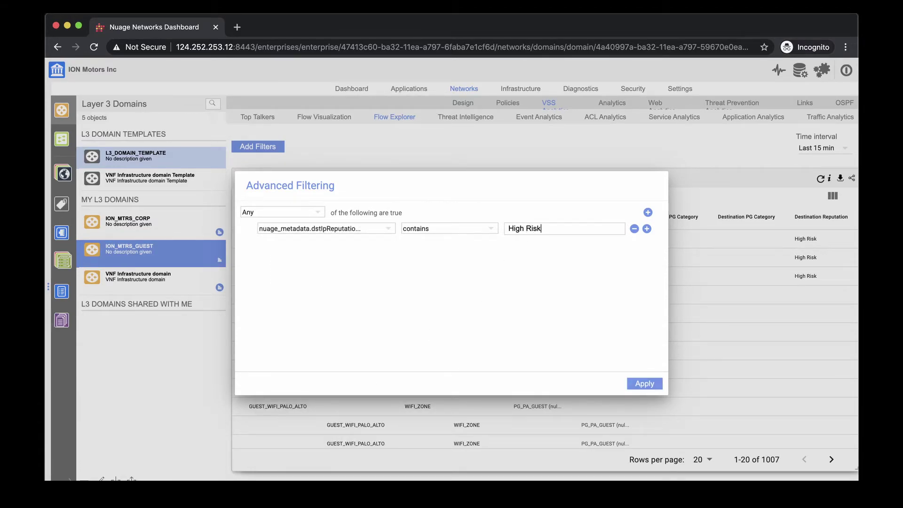
{"action": "left_click", "coordinate": [642, 384]}
{"action": "scroll", "coordinate": [716, 296], "scroll_direction": "right", "scroll_amount": 5}
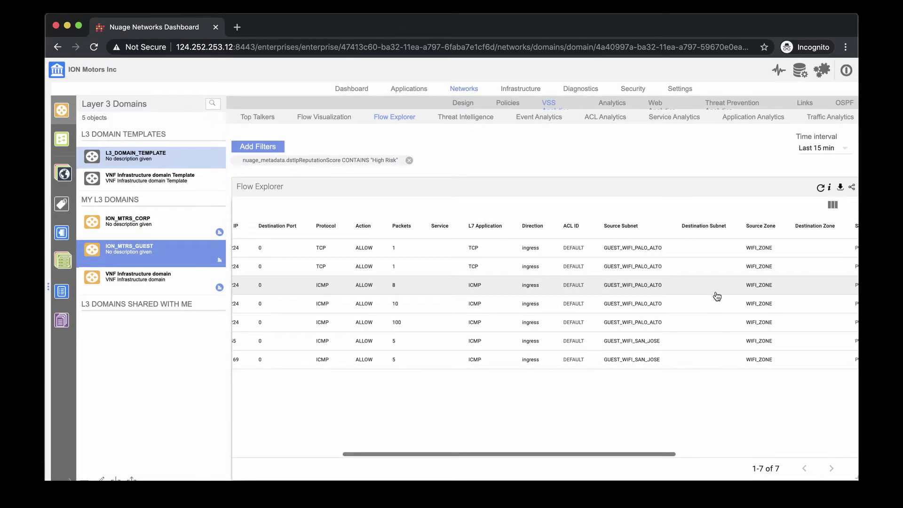
{"action": "scroll", "coordinate": [717, 296], "scroll_direction": "right", "scroll_amount": 2}
{"action": "scroll", "coordinate": [716, 296], "scroll_direction": "right", "scroll_amount": 2}
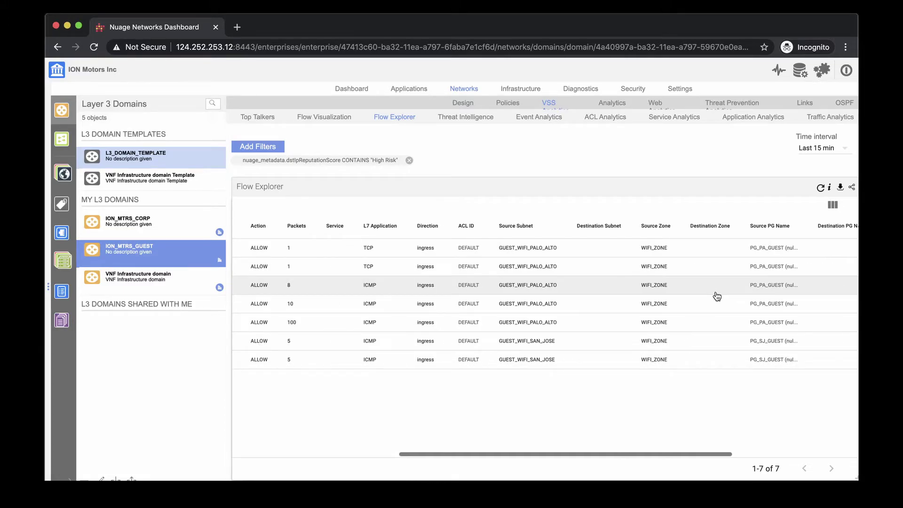
{"action": "scroll", "coordinate": [717, 296], "scroll_direction": "right", "scroll_amount": 1}
{"action": "scroll", "coordinate": [717, 295], "scroll_direction": "right", "scroll_amount": 5}
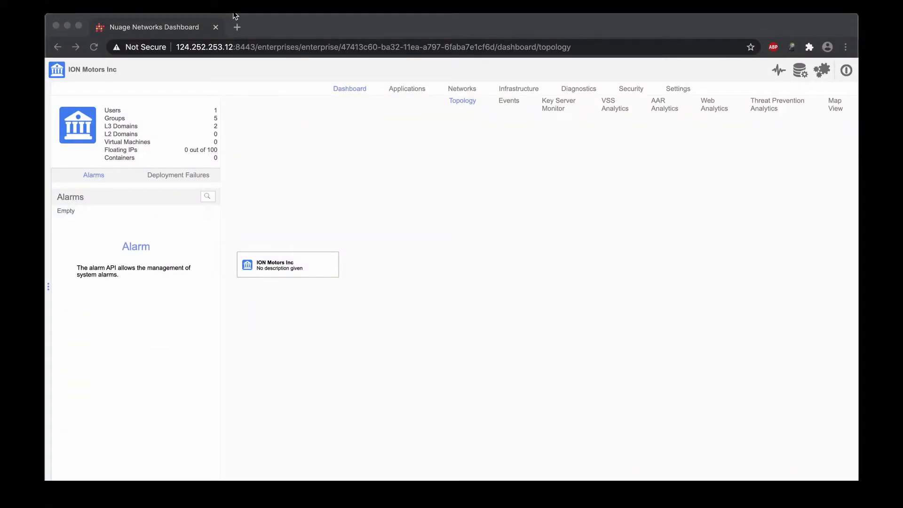
Bring up the threshold alarms for SJ-VPORT1 in the ION_MTRS_GUEST domain
{"action": "left_click", "coordinate": [462, 88]}
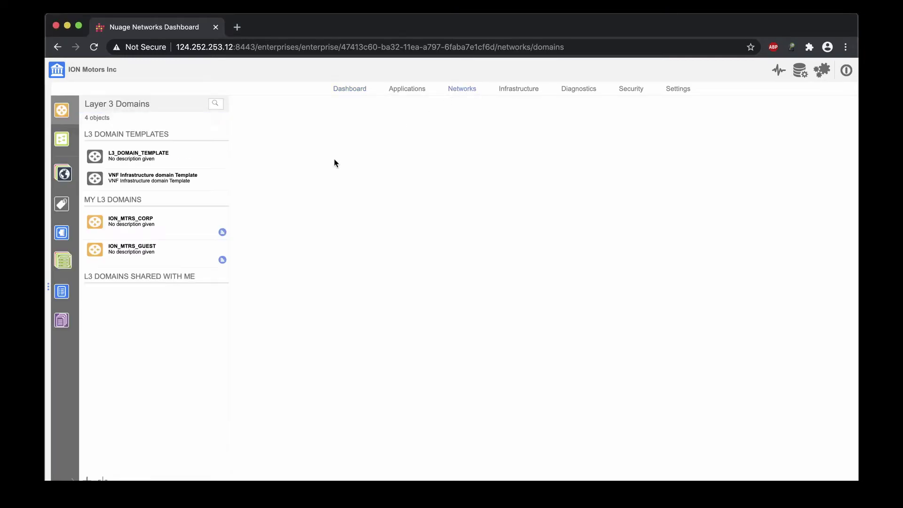
{"action": "left_click", "coordinate": [152, 253]}
{"action": "left_click", "coordinate": [314, 329]}
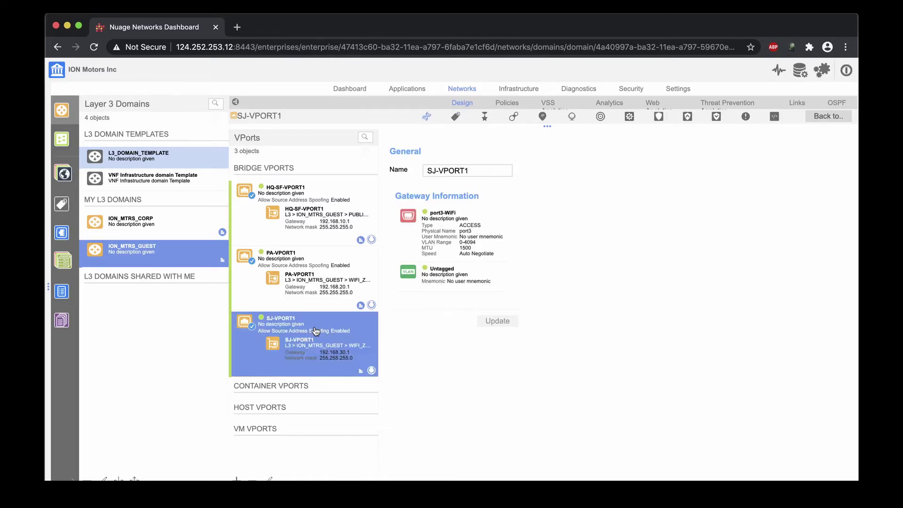
{"action": "left_click", "coordinate": [362, 370]}
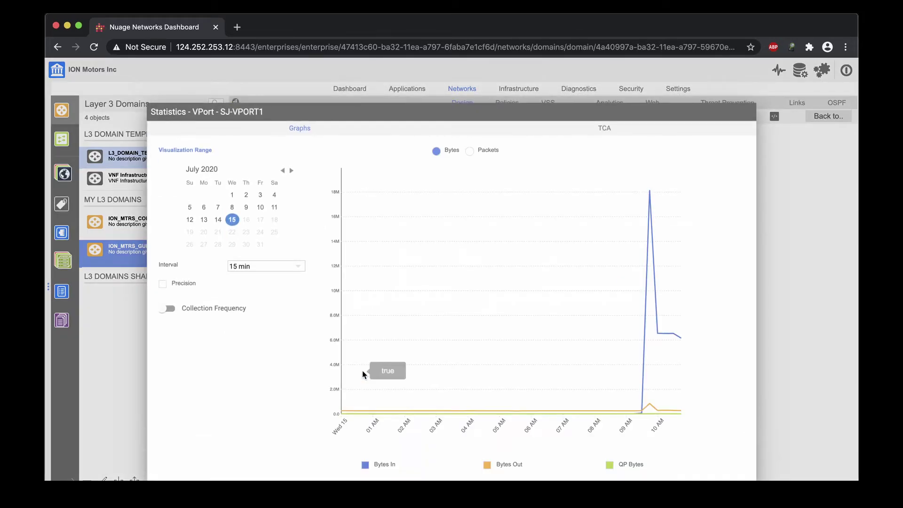
{"action": "left_click", "coordinate": [606, 129]}
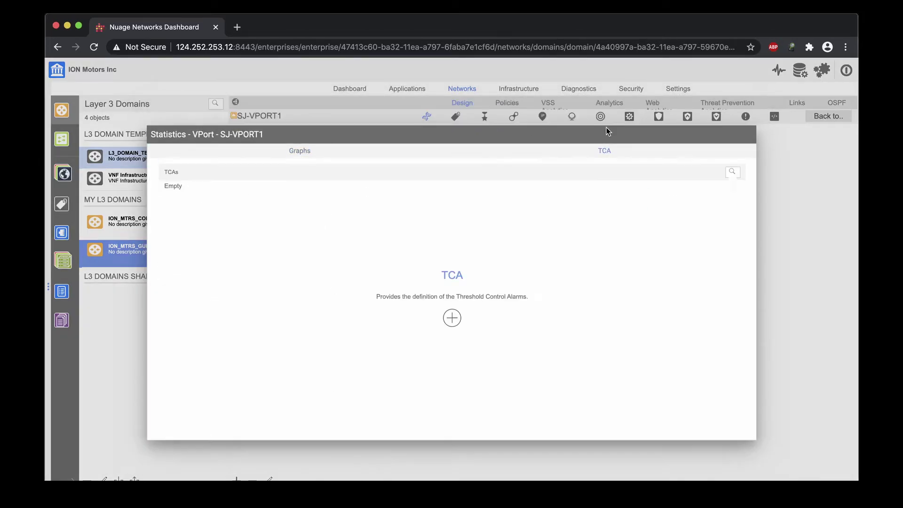
Start a new TCA named port_scan_tca that watches the Port Scan Port Count metric
{"action": "left_click", "coordinate": [452, 318]}
{"action": "left_click", "coordinate": [435, 191]}
{"action": "left_click", "coordinate": [405, 238]}
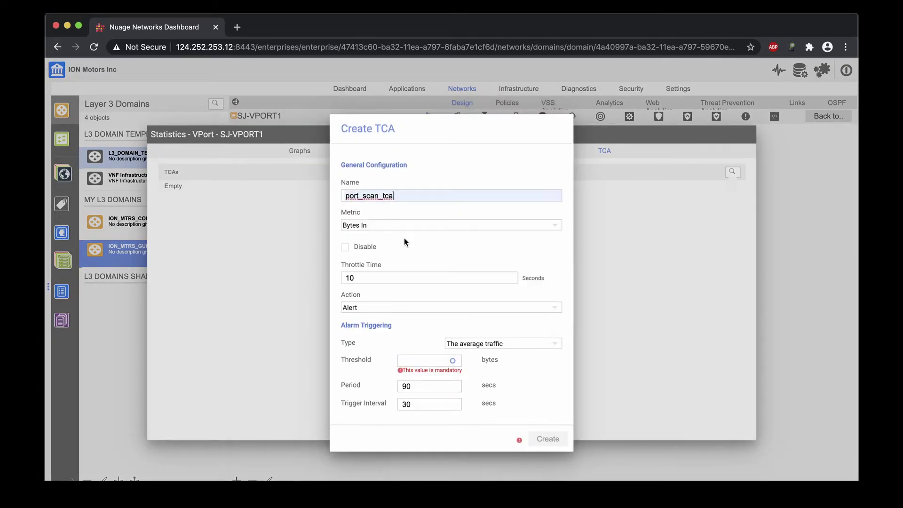
{"action": "left_click", "coordinate": [554, 229]}
{"action": "scroll", "coordinate": [470, 241], "scroll_direction": "down", "scroll_amount": 1}
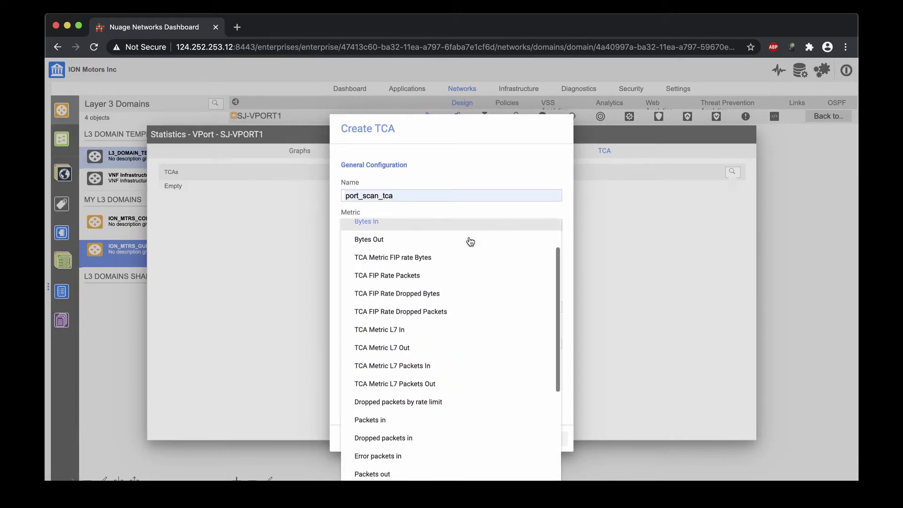
{"action": "scroll", "coordinate": [470, 241], "scroll_direction": "down", "scroll_amount": 10}
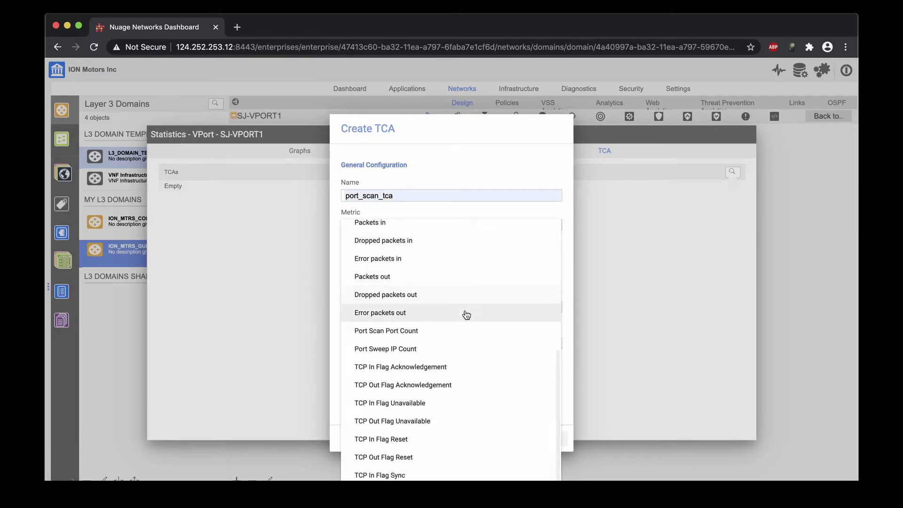
{"action": "left_click", "coordinate": [467, 335]}
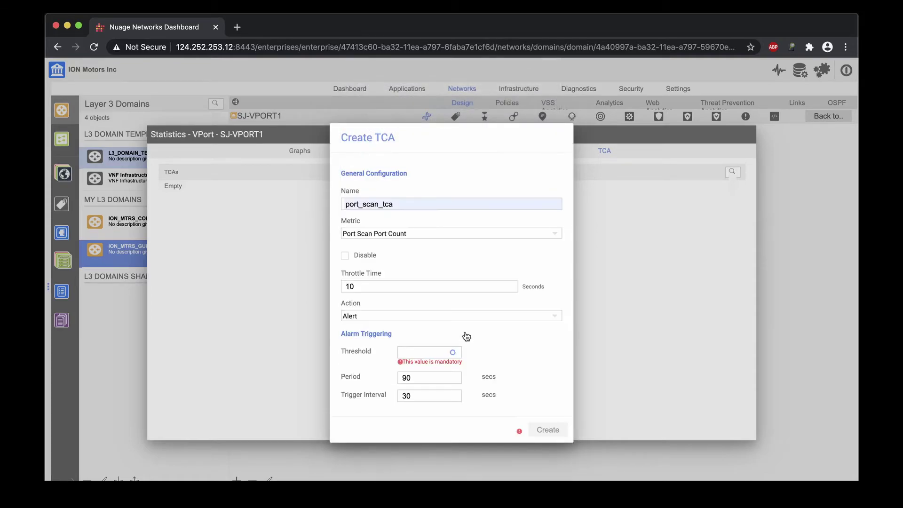
Have it add offenders to TCA_group at threshold 5, create it, and select it
{"action": "left_click", "coordinate": [544, 319]}
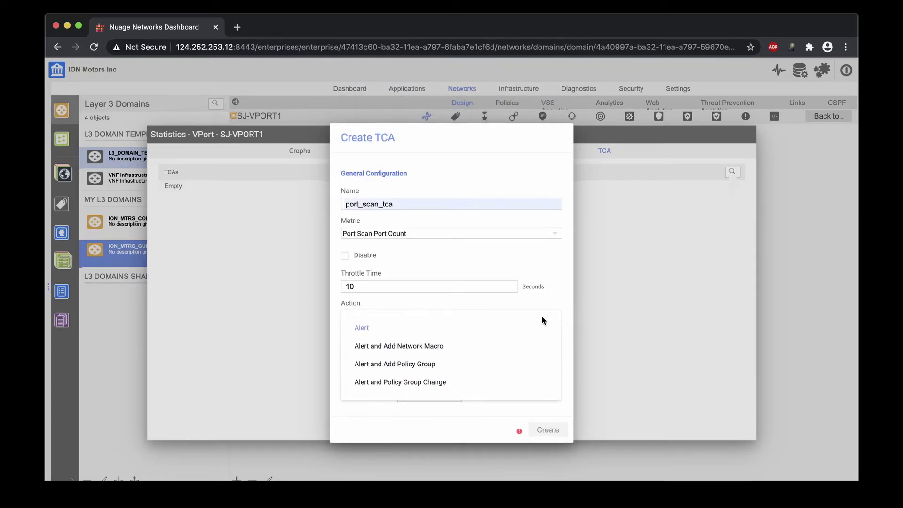
{"action": "left_click", "coordinate": [514, 350]}
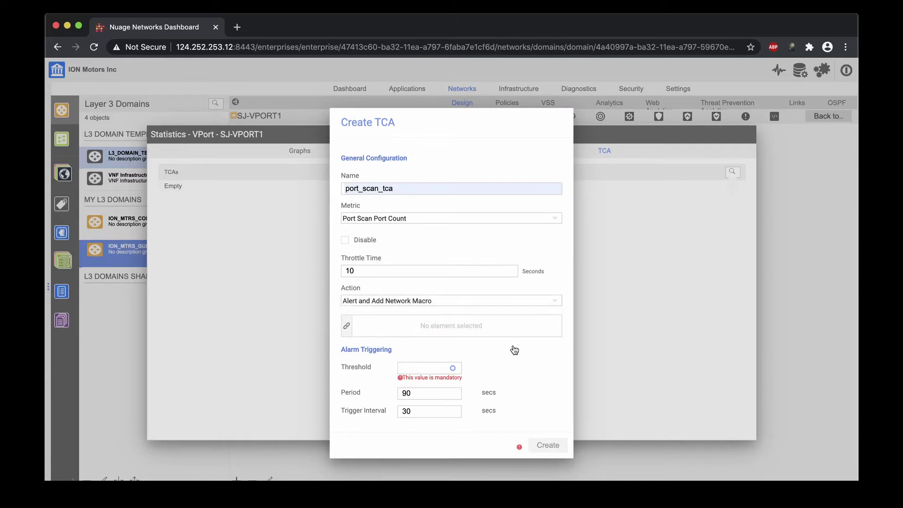
{"action": "left_click", "coordinate": [347, 327]}
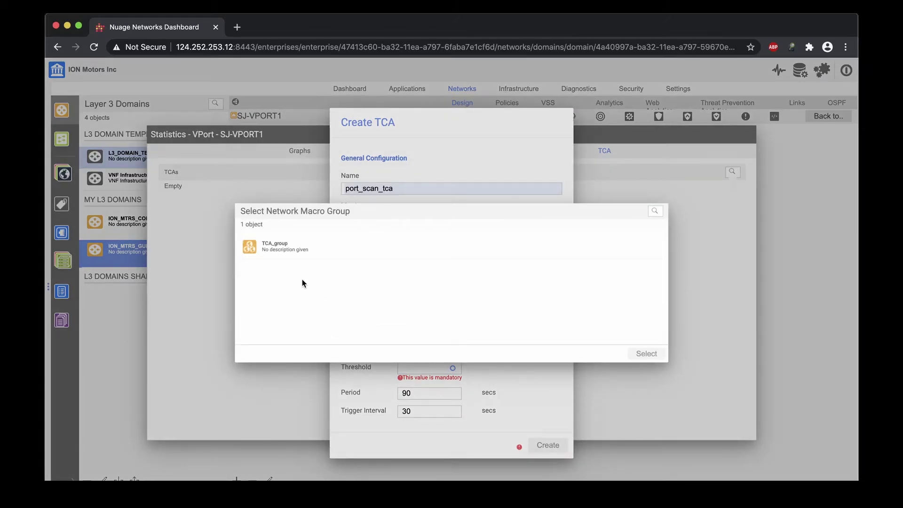
{"action": "left_click", "coordinate": [287, 253]}
{"action": "double_click", "coordinate": [288, 253]}
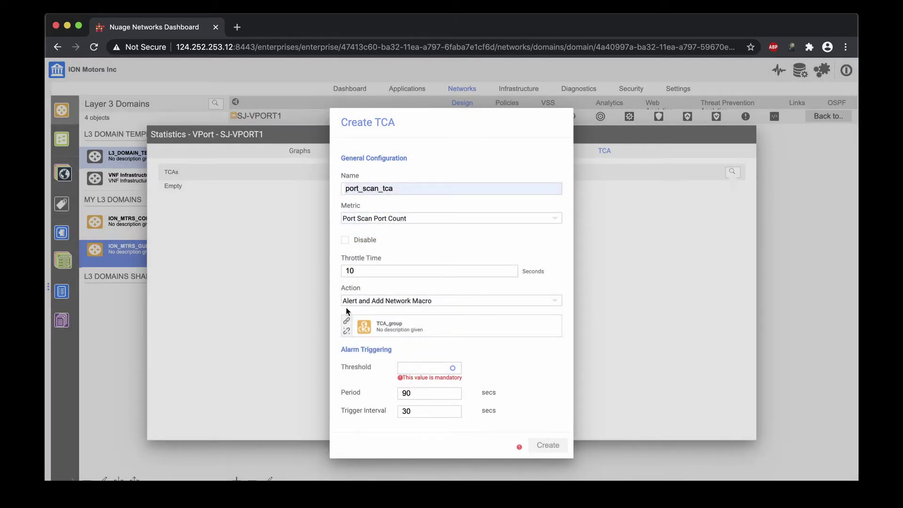
{"action": "left_click", "coordinate": [427, 369]}
{"action": "type", "text": "5"}
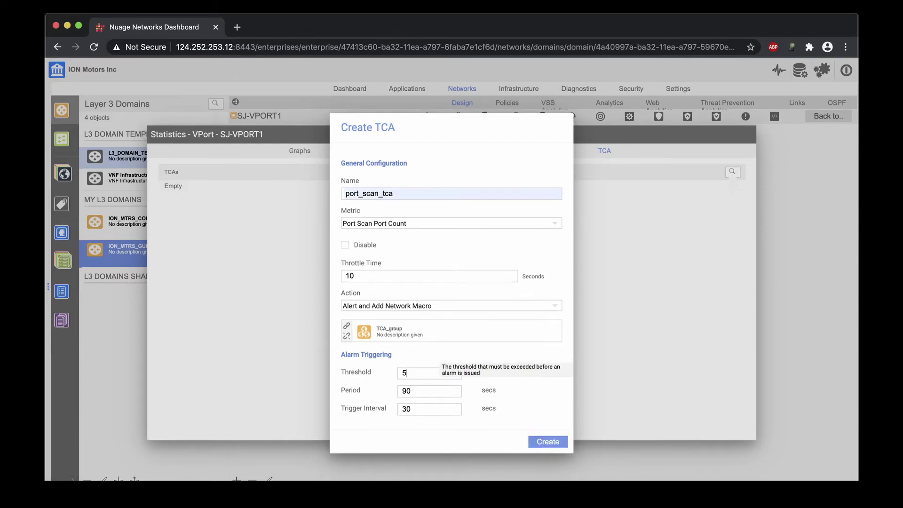
{"action": "left_click", "coordinate": [557, 442]}
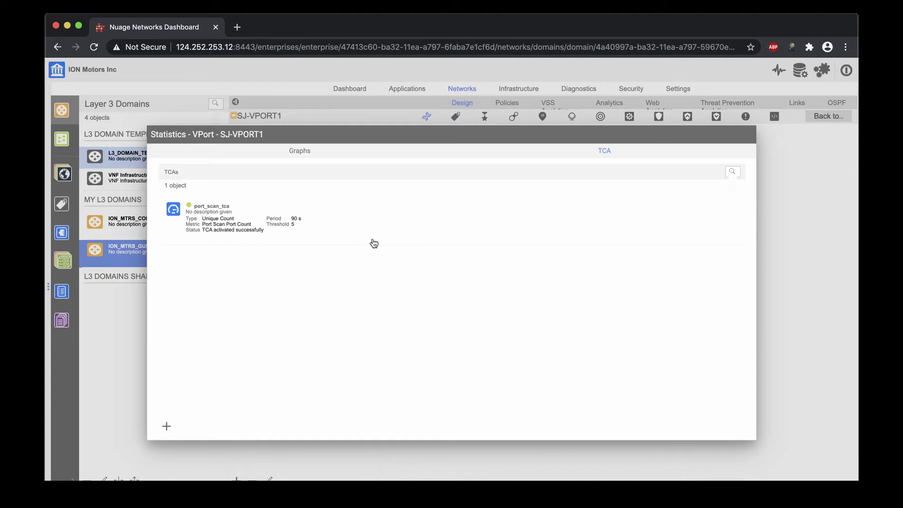
{"action": "left_click", "coordinate": [365, 229]}
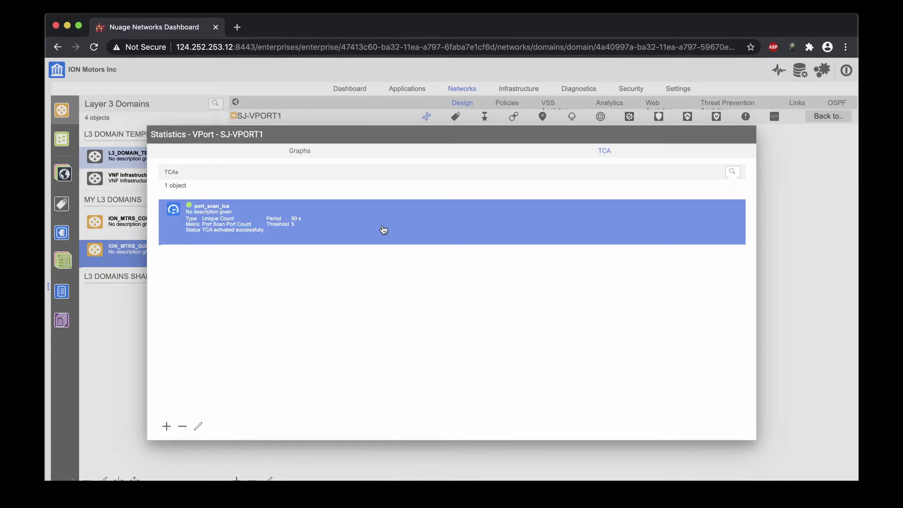
Close the vport statistics and review TCA_group's members under Network Macro Groups
{"action": "left_click", "coordinate": [768, 233]}
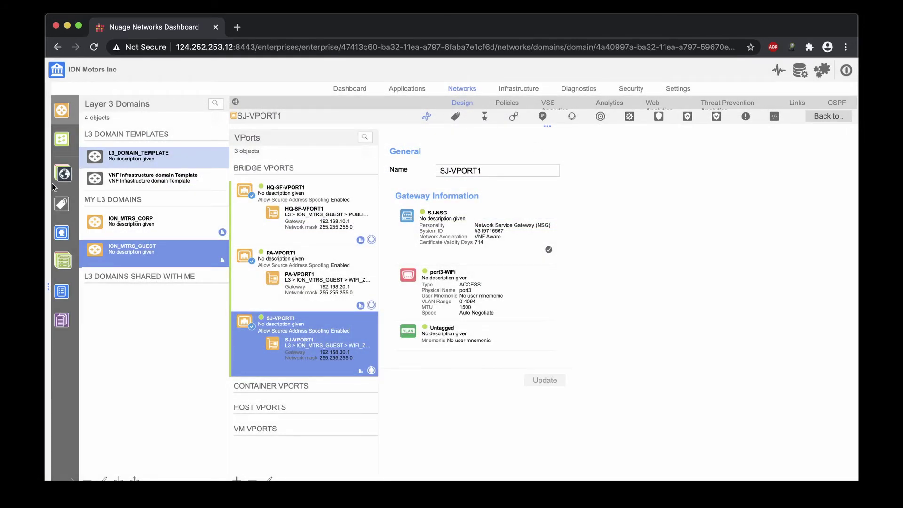
{"action": "left_click", "coordinate": [60, 179]}
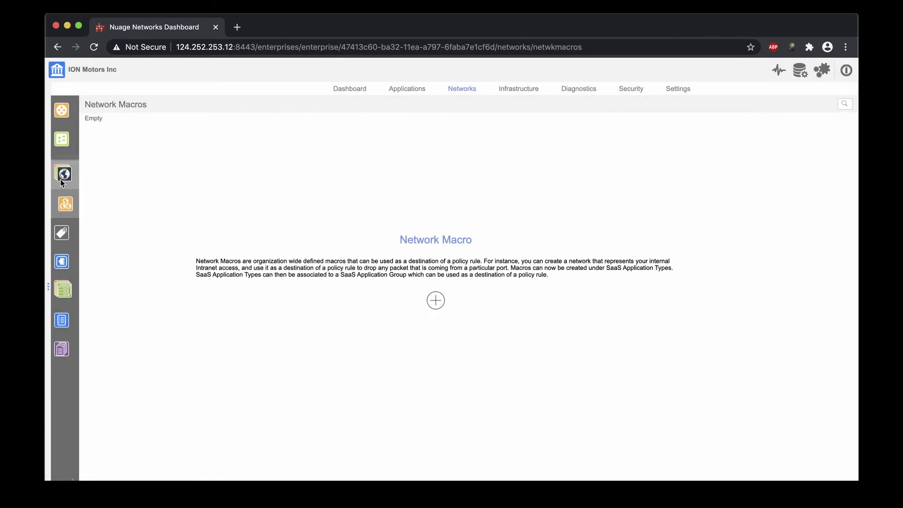
{"action": "left_click", "coordinate": [66, 204]}
{"action": "left_click", "coordinate": [125, 151]}
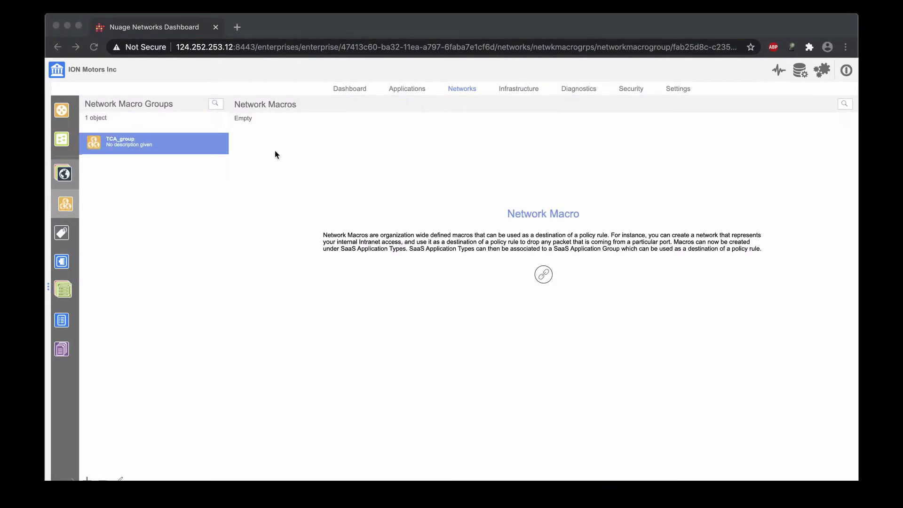
Inspect the action of ION_MTRS_GUEST's TCA_group egress security rule, closing without changes
{"action": "left_click", "coordinate": [466, 89]}
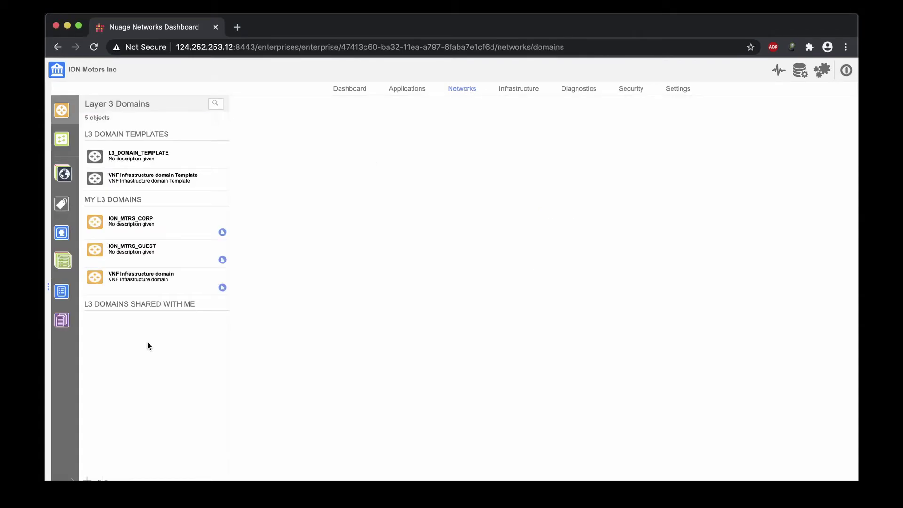
{"action": "left_click", "coordinate": [149, 254]}
{"action": "left_click", "coordinate": [512, 106]}
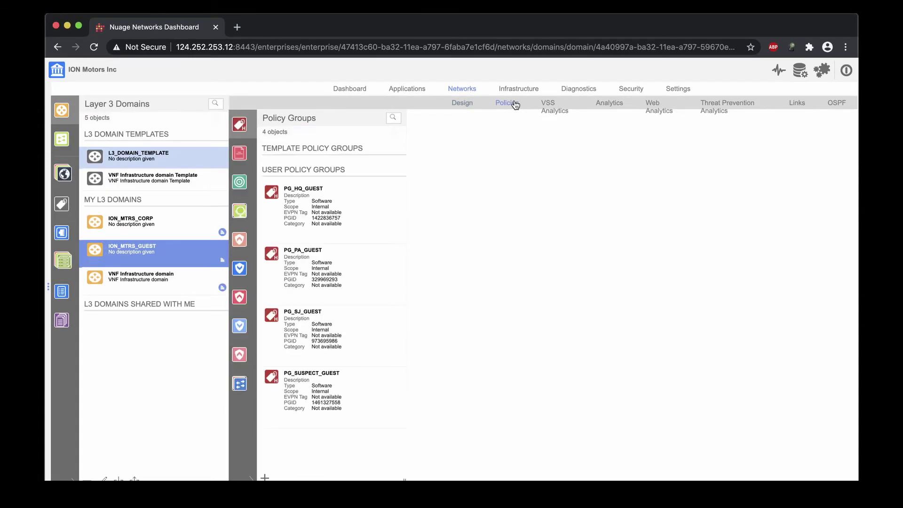
{"action": "left_click", "coordinate": [238, 294]}
{"action": "left_click", "coordinate": [316, 193]}
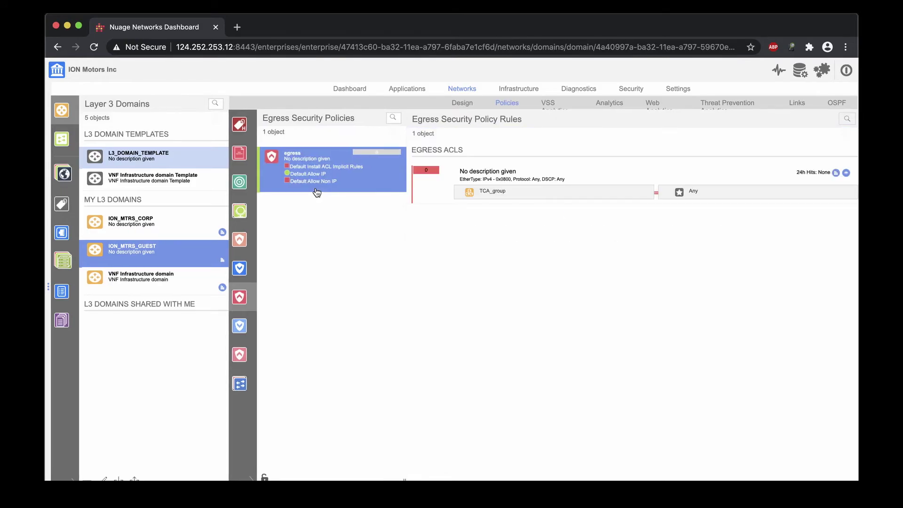
{"action": "left_click", "coordinate": [577, 177]}
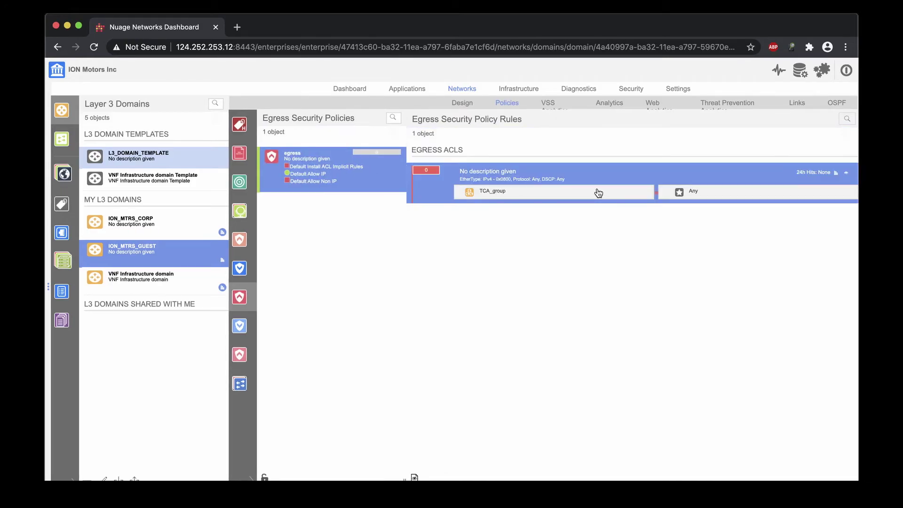
{"action": "left_click", "coordinate": [414, 477]}
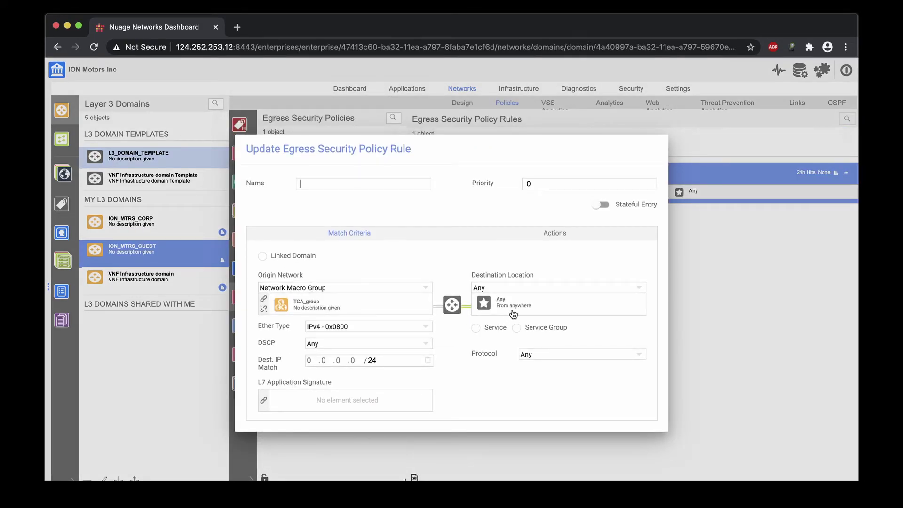
{"action": "left_click", "coordinate": [561, 234]}
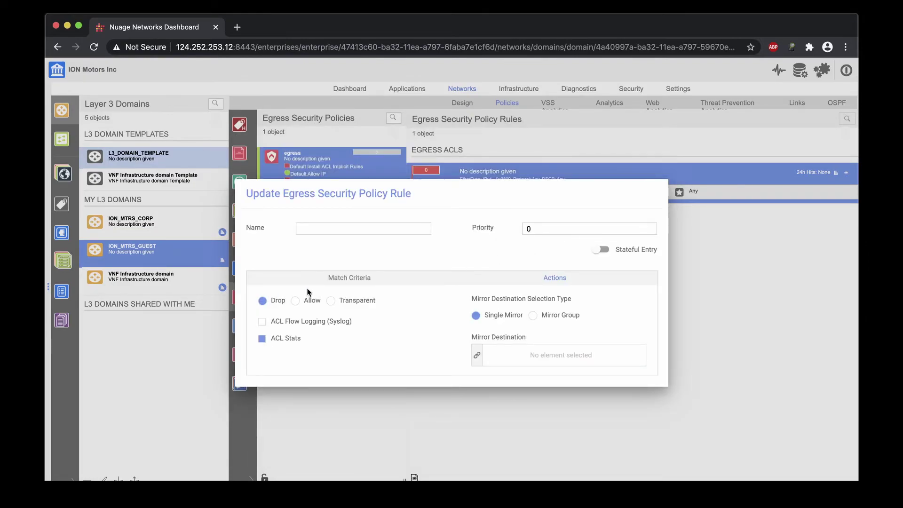
{"action": "left_click", "coordinate": [733, 303]}
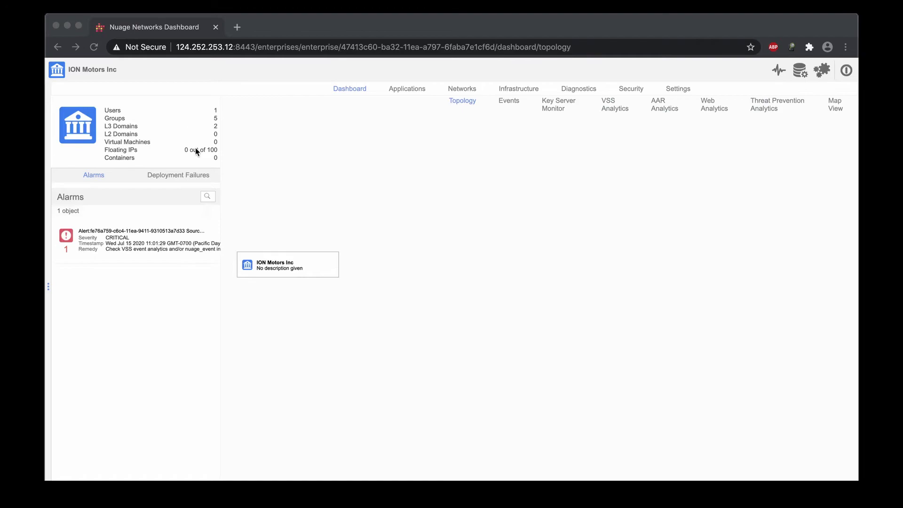
View the details of the critical port-scan alarm on the Dashboard
{"action": "left_click", "coordinate": [154, 242]}
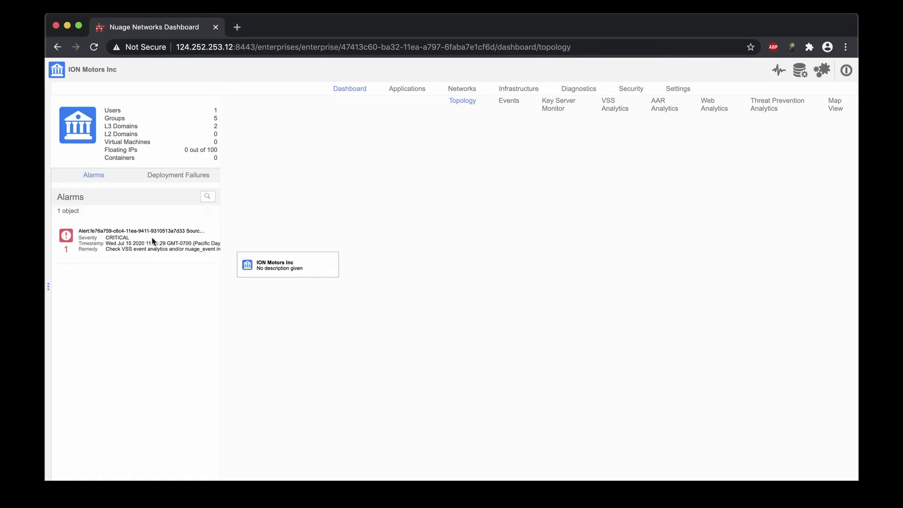
{"action": "right_click", "coordinate": [153, 244]}
{"action": "left_click", "coordinate": [170, 274]}
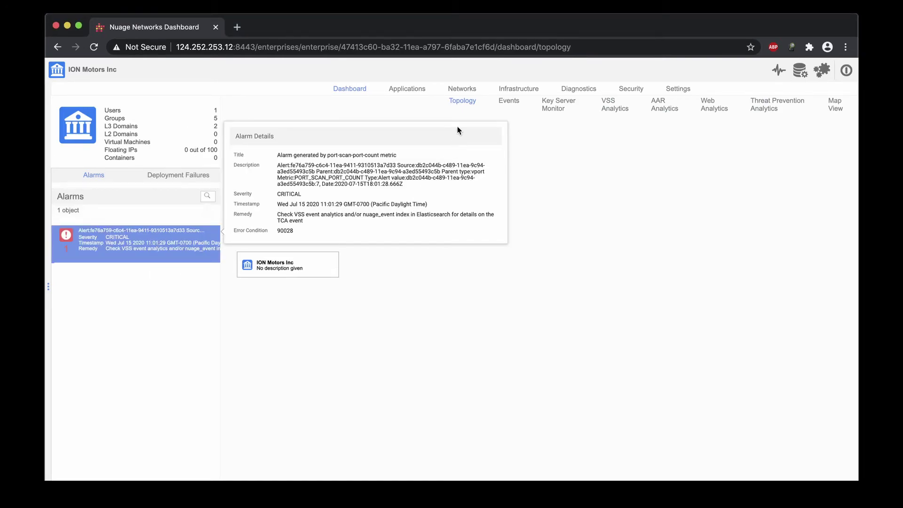
{"action": "left_click", "coordinate": [457, 89]}
{"action": "left_click", "coordinate": [65, 173]}
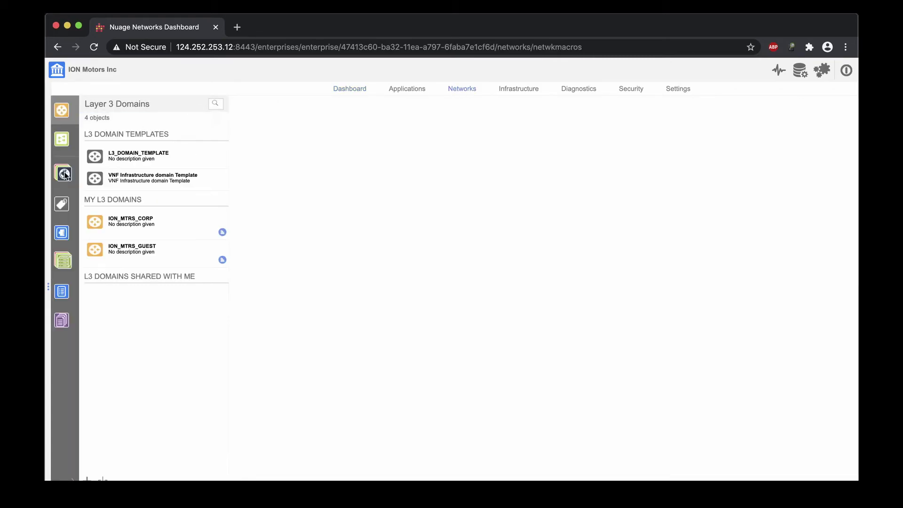
{"action": "left_click", "coordinate": [115, 157]}
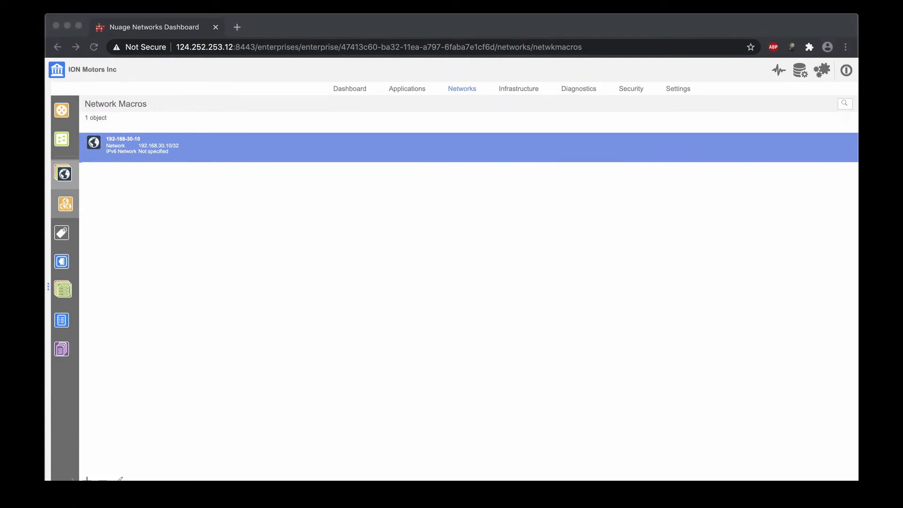
{"action": "left_click", "coordinate": [458, 90]}
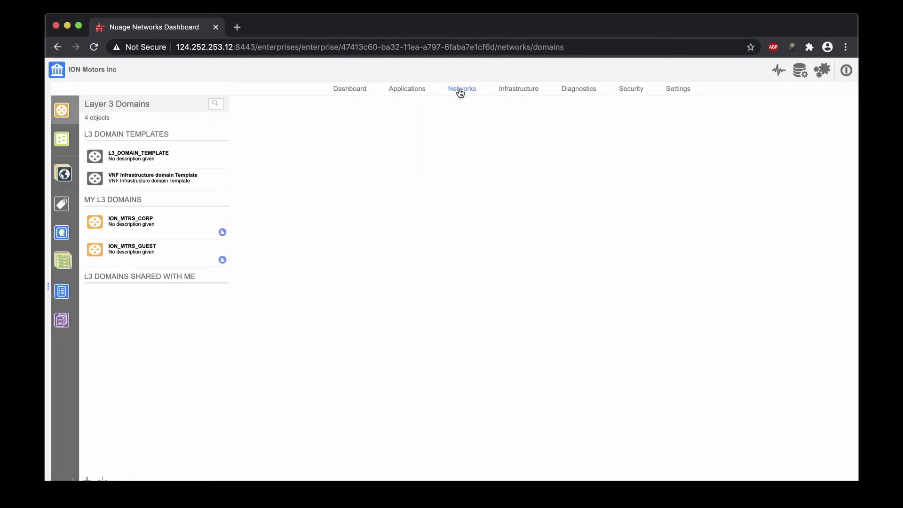
Review the security events in ION_MTRS_GUEST's VSS Event Analytics
{"action": "left_click", "coordinate": [156, 255]}
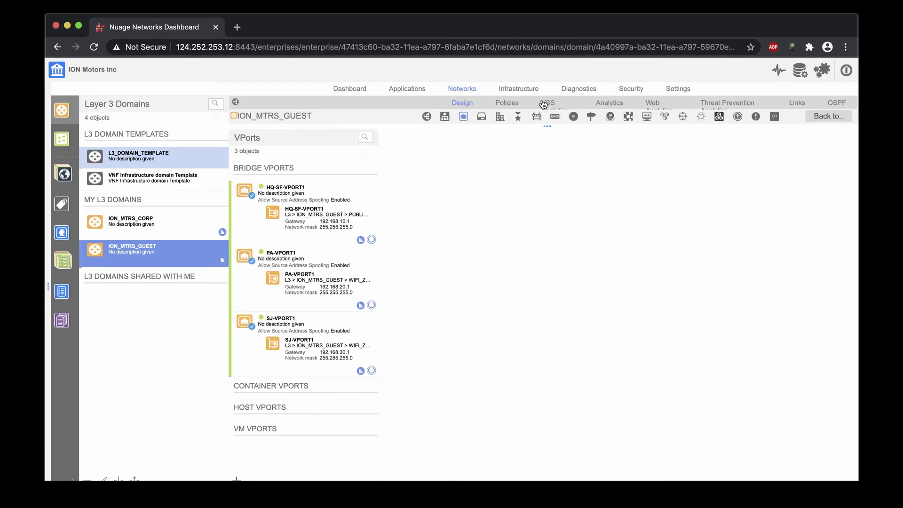
{"action": "left_click", "coordinate": [549, 105]}
{"action": "left_click", "coordinate": [535, 119]}
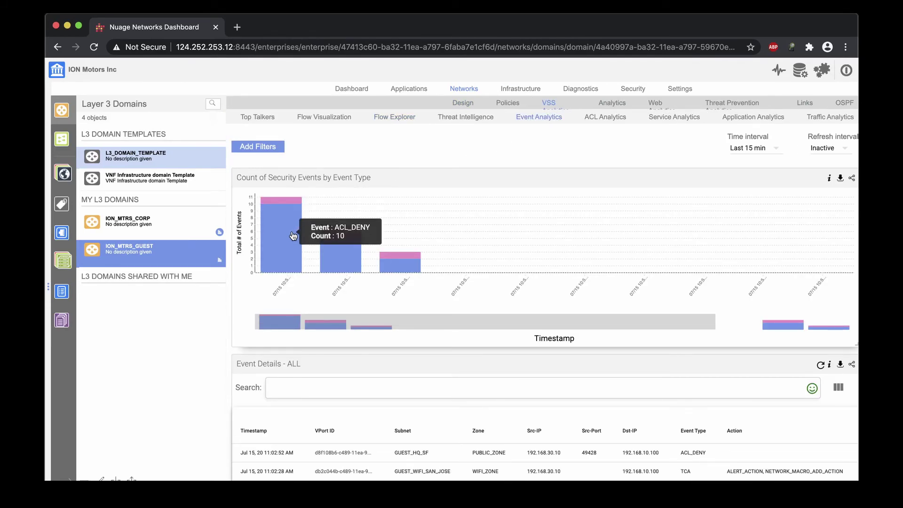
{"action": "mouse_move", "coordinate": [339, 261]}
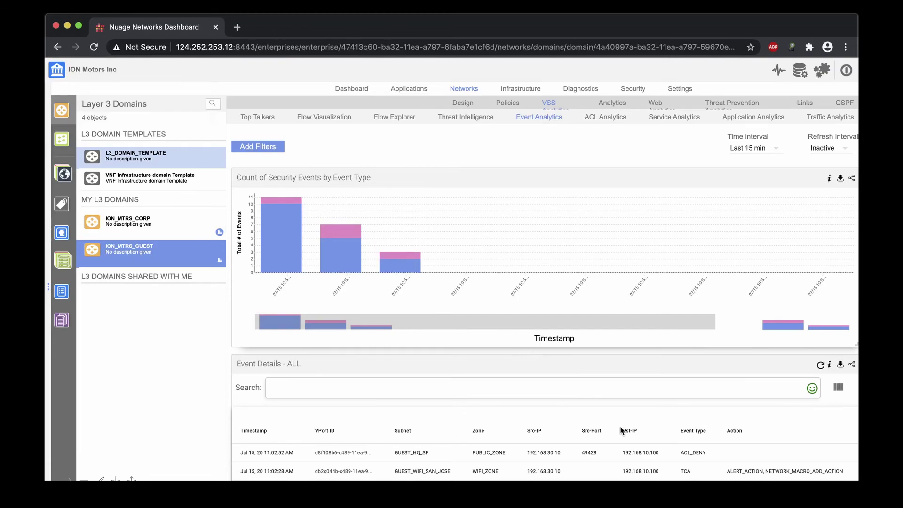
{"action": "scroll", "coordinate": [679, 476], "scroll_direction": "down", "scroll_amount": 1}
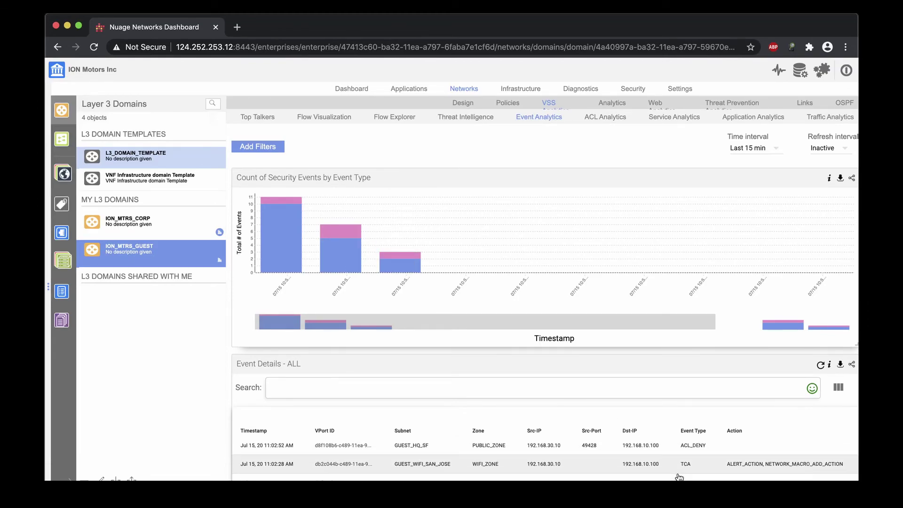
{"action": "scroll", "coordinate": [679, 476], "scroll_direction": "down", "scroll_amount": 5}
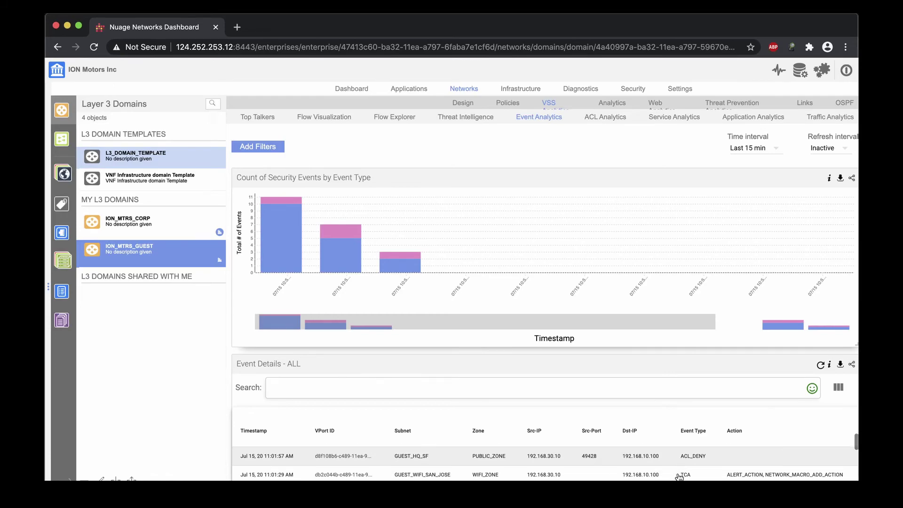
{"action": "scroll", "coordinate": [679, 476], "scroll_direction": "up", "scroll_amount": 5}
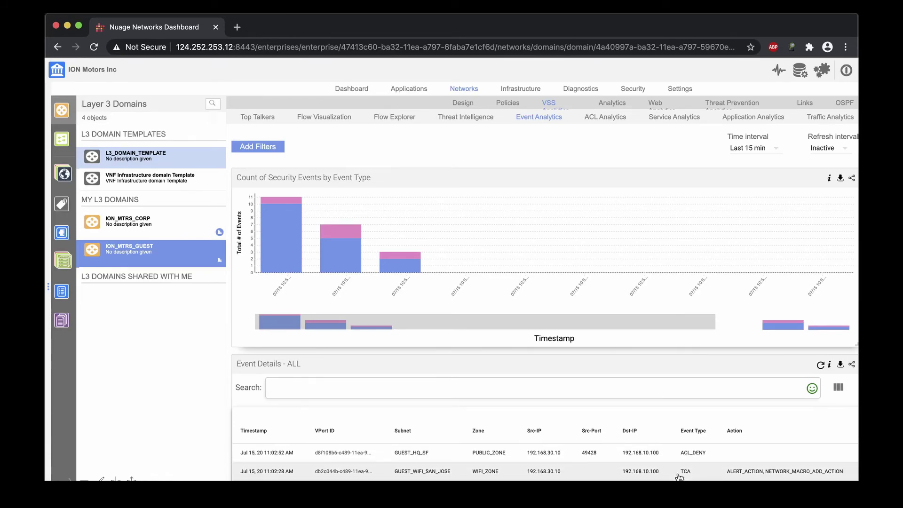
Show SJ-VPORT1's traffic statistics graph from the Design view
{"action": "left_click", "coordinate": [463, 103]}
{"action": "left_click", "coordinate": [360, 371]}
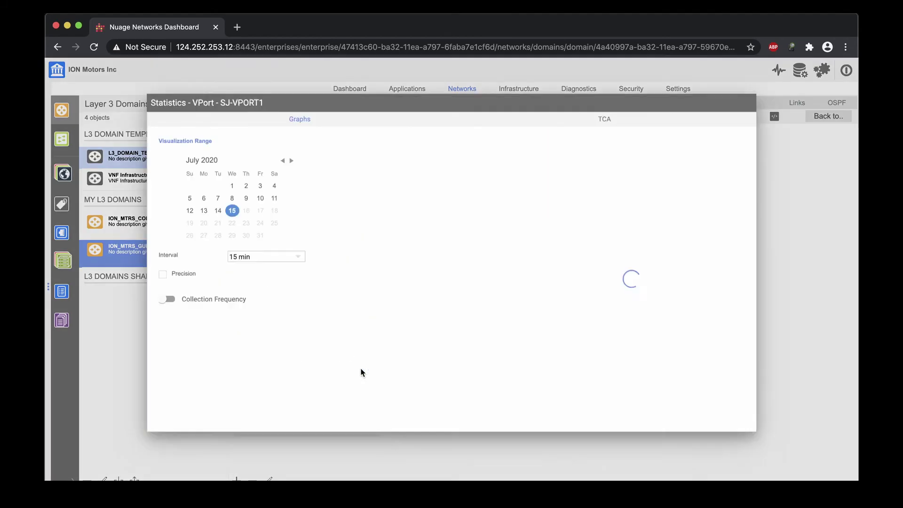
{"action": "mouse_move", "coordinate": [636, 361]}
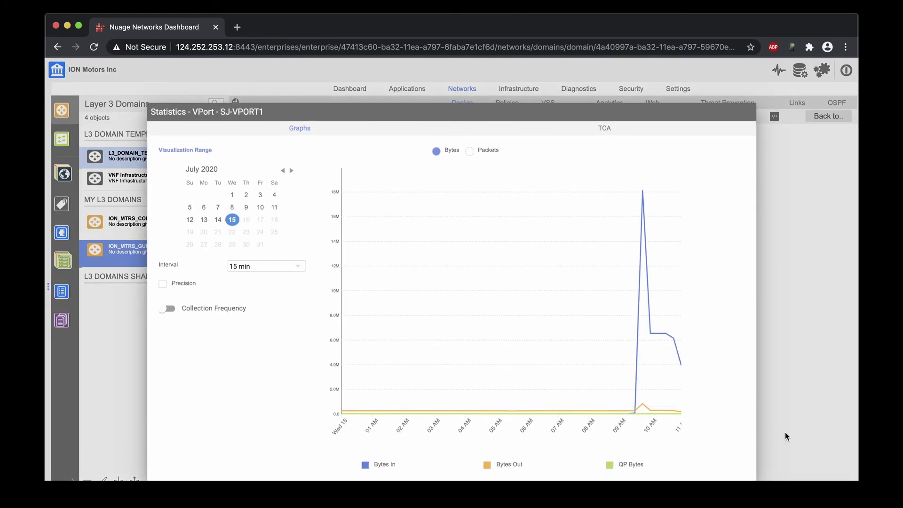